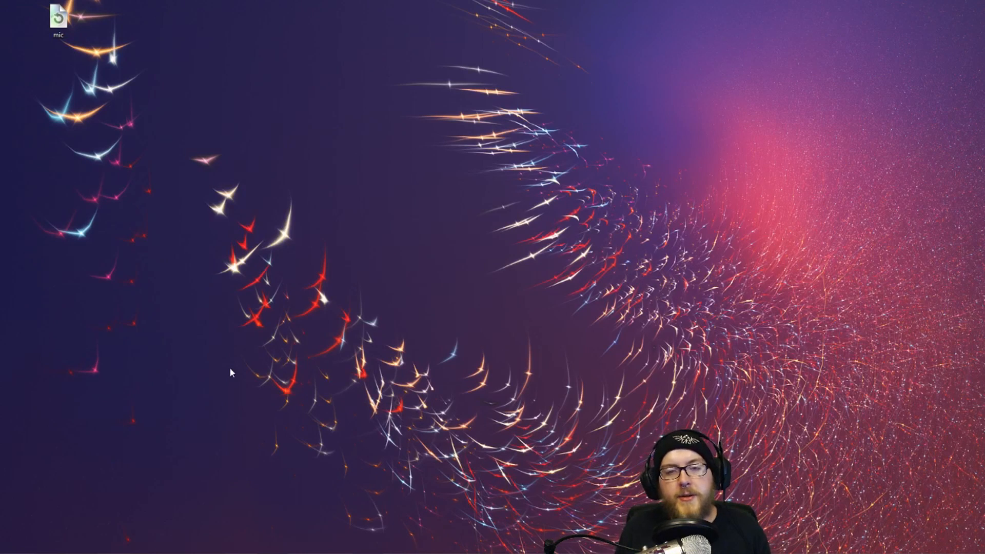
Open the Windows recording devices and bring up the properties of the Yeti Stereo Microphone.
{"action": "right_click", "coordinate": [924, 553]}
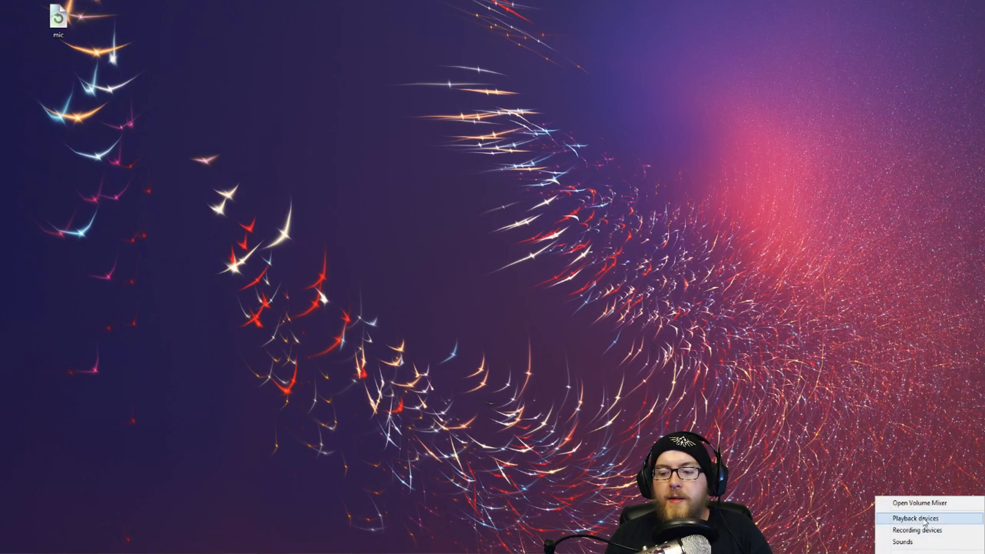
{"action": "left_click", "coordinate": [912, 530]}
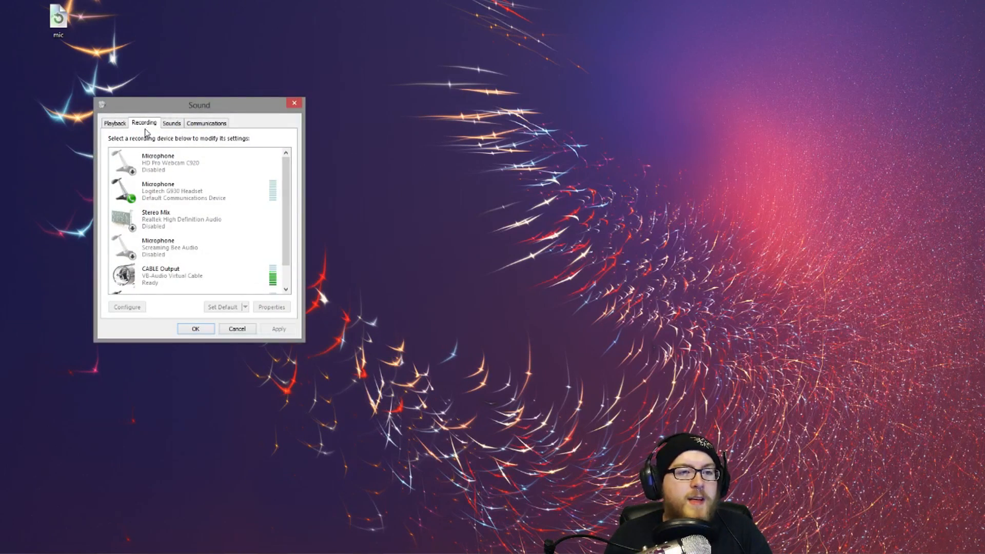
{"action": "scroll", "coordinate": [167, 277], "scroll_direction": "down", "scroll_amount": 1}
{"action": "right_click", "coordinate": [166, 274]}
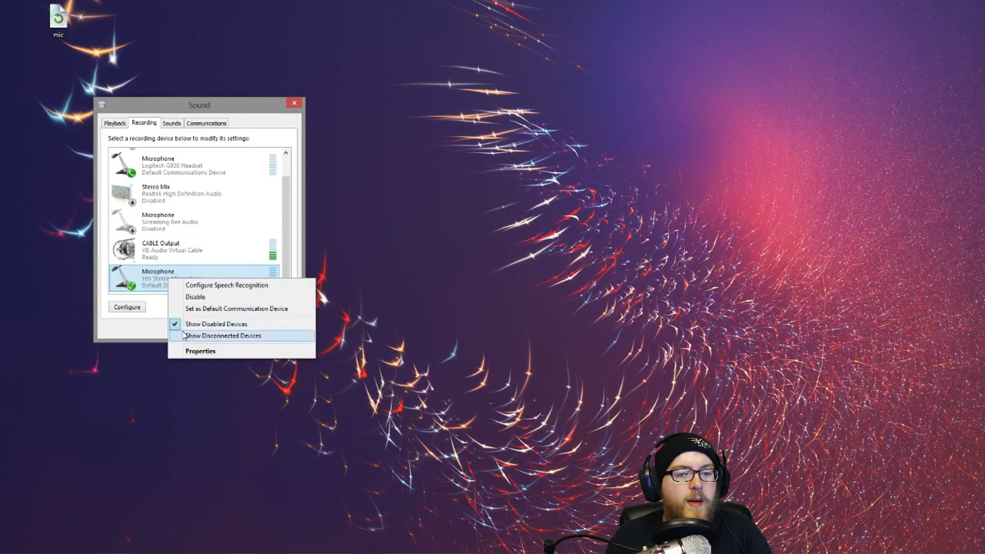
{"action": "left_click", "coordinate": [148, 254]}
{"action": "right_click", "coordinate": [158, 279]}
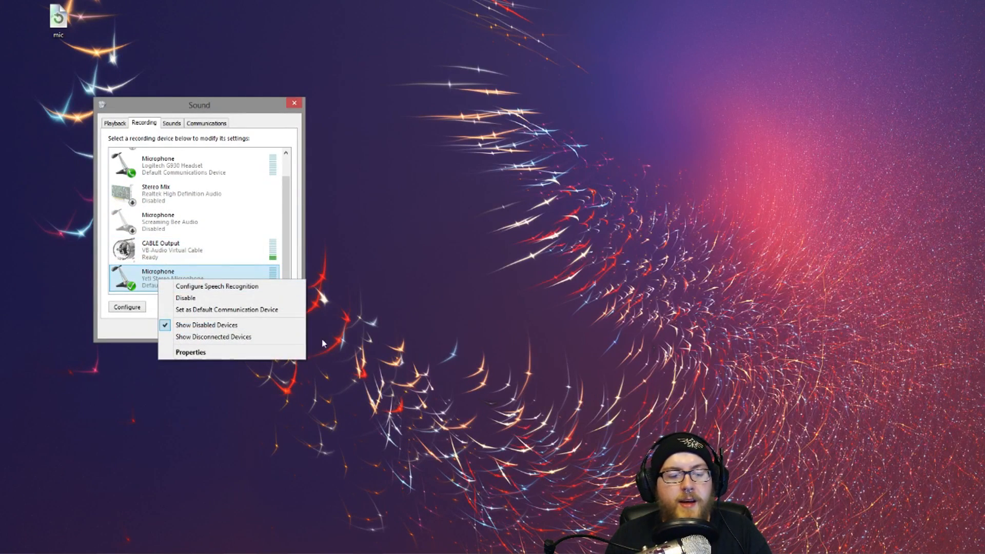
{"action": "left_click", "coordinate": [208, 353]}
Check the microphone's listen and level settings, then close the properties and the sound settings.
{"action": "left_click", "coordinate": [154, 163]}
{"action": "left_click", "coordinate": [176, 164]}
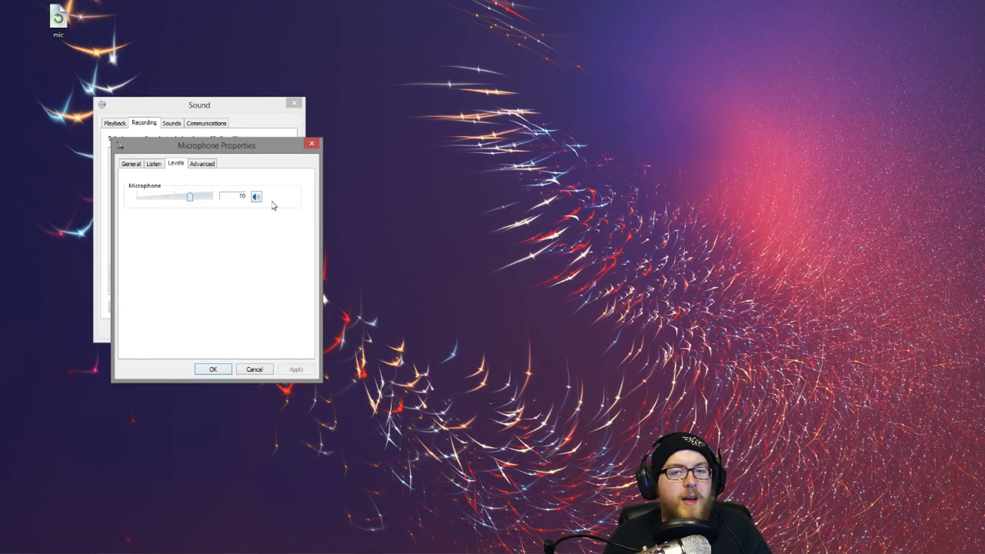
{"action": "left_click", "coordinate": [207, 370]}
{"action": "left_click", "coordinate": [195, 329]}
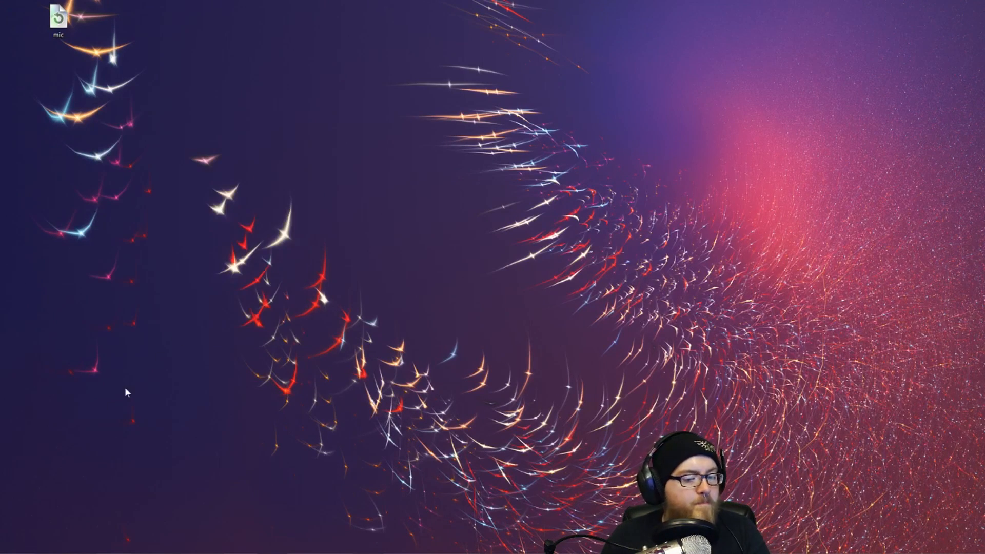
Switch to the web browser, review the REAPER site and the VB-Audio Virtual Cable download page, and minimize the browser.
{"action": "left_click", "coordinate": [86, 548]}
{"action": "left_click", "coordinate": [76, 5]}
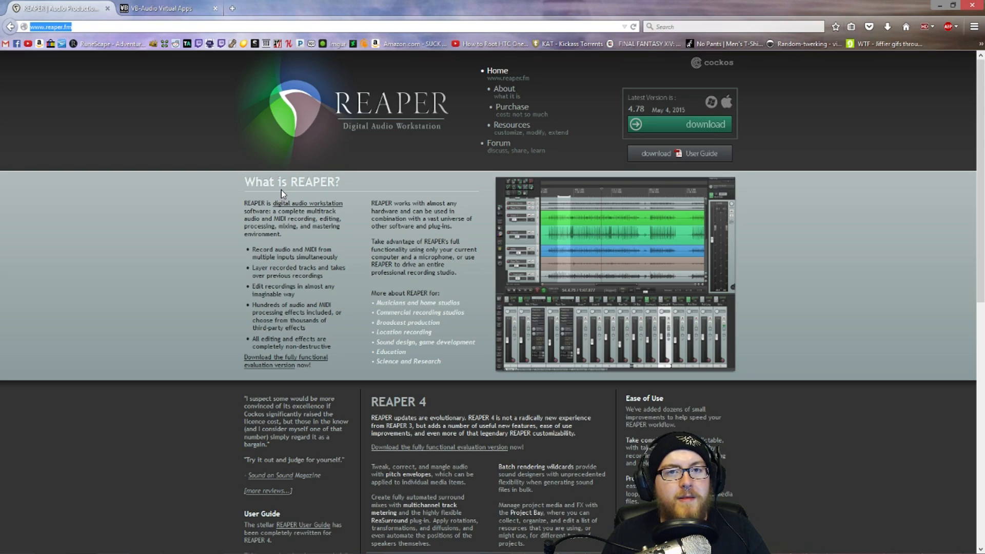
{"action": "left_click", "coordinate": [154, 8]}
{"action": "scroll", "coordinate": [186, 190], "scroll_direction": "down", "scroll_amount": 4}
{"action": "scroll", "coordinate": [187, 190], "scroll_direction": "down", "scroll_amount": 3}
{"action": "scroll", "coordinate": [182, 198], "scroll_direction": "up", "scroll_amount": 6}
{"action": "scroll", "coordinate": [203, 229], "scroll_direction": "down", "scroll_amount": 3}
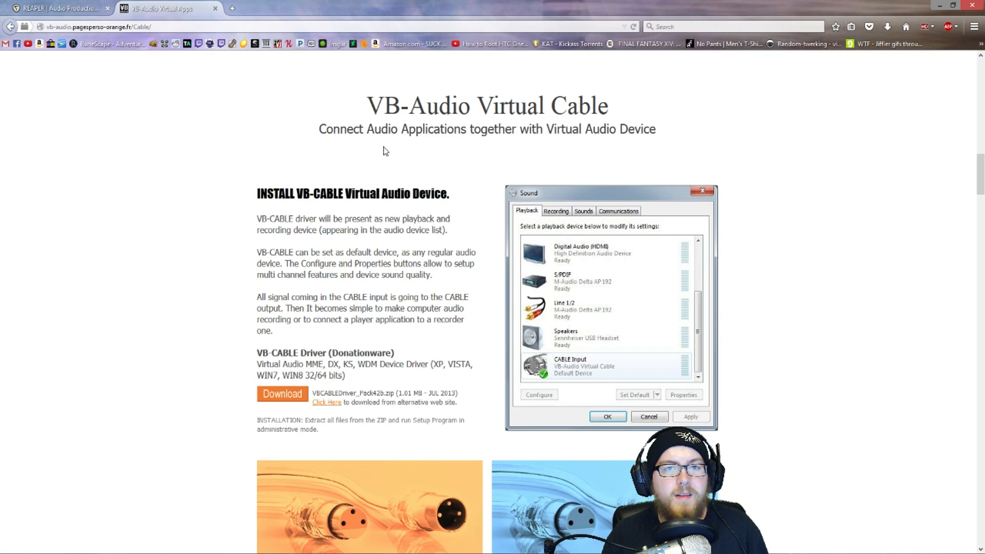
{"action": "scroll", "coordinate": [236, 194], "scroll_direction": "down", "scroll_amount": 5}
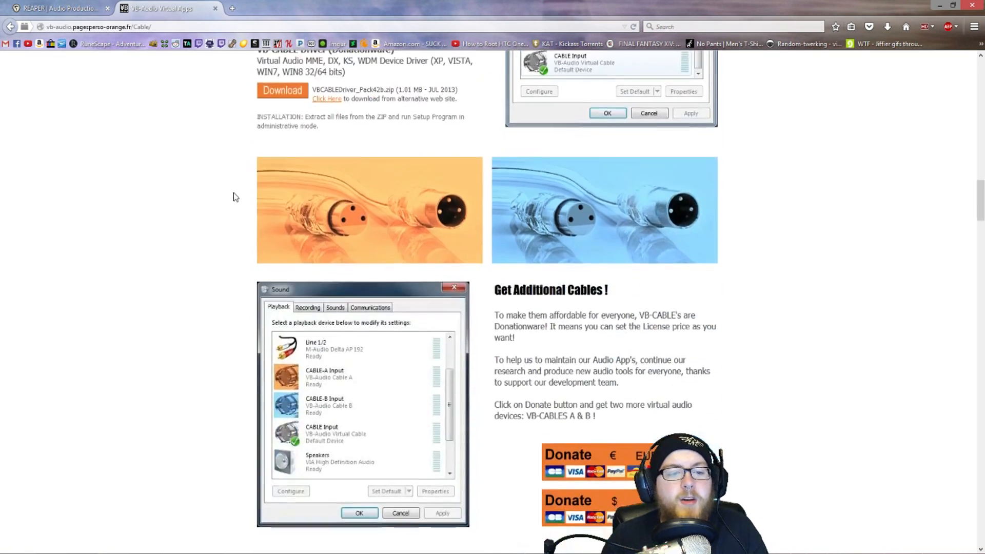
{"action": "scroll", "coordinate": [237, 195], "scroll_direction": "up", "scroll_amount": 5}
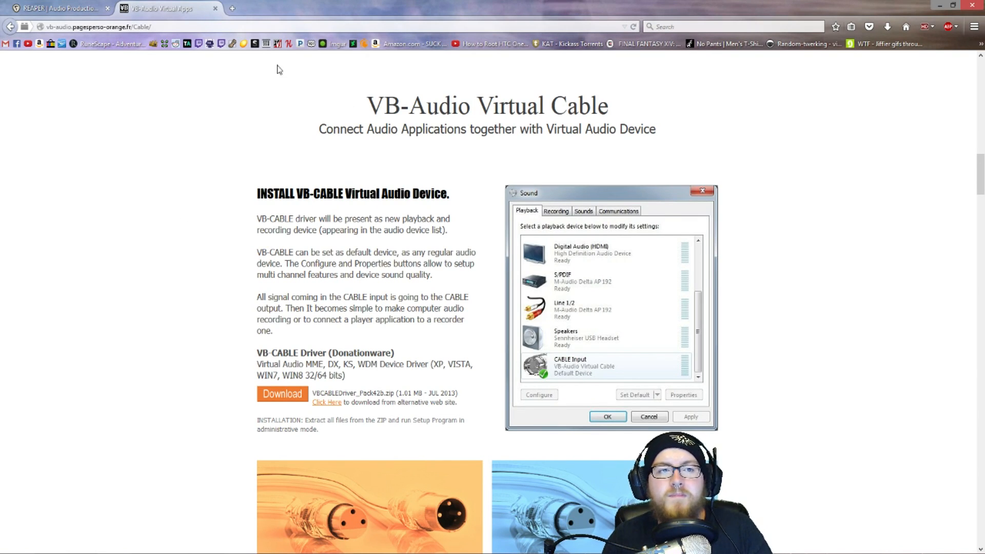
{"action": "left_click", "coordinate": [938, 5]}
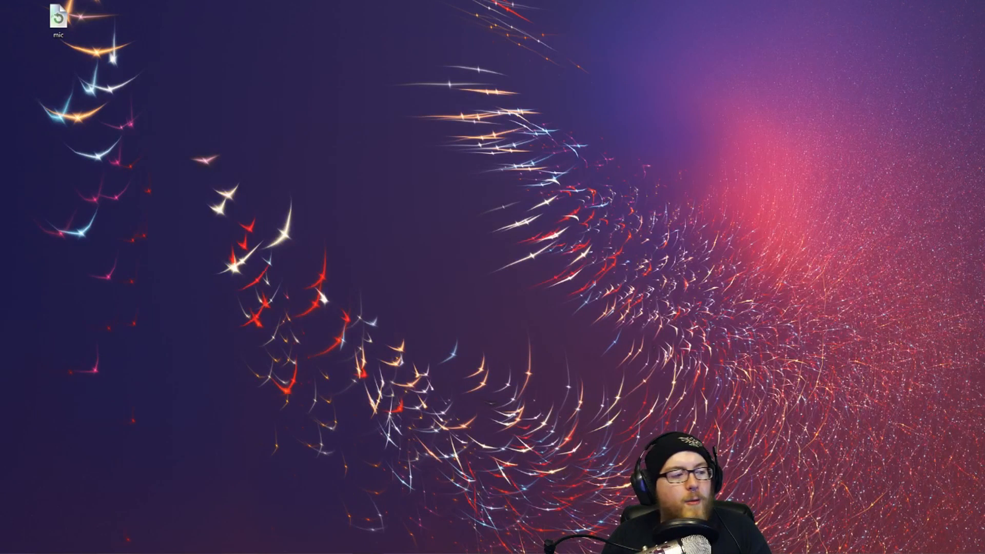
Bring the REAPER window onto the main screen and compare track 1 with its effects bypassed and re-enabled.
{"action": "left_click_drag", "start_coordinate": [1, 39], "coordinate": [555, 82]}
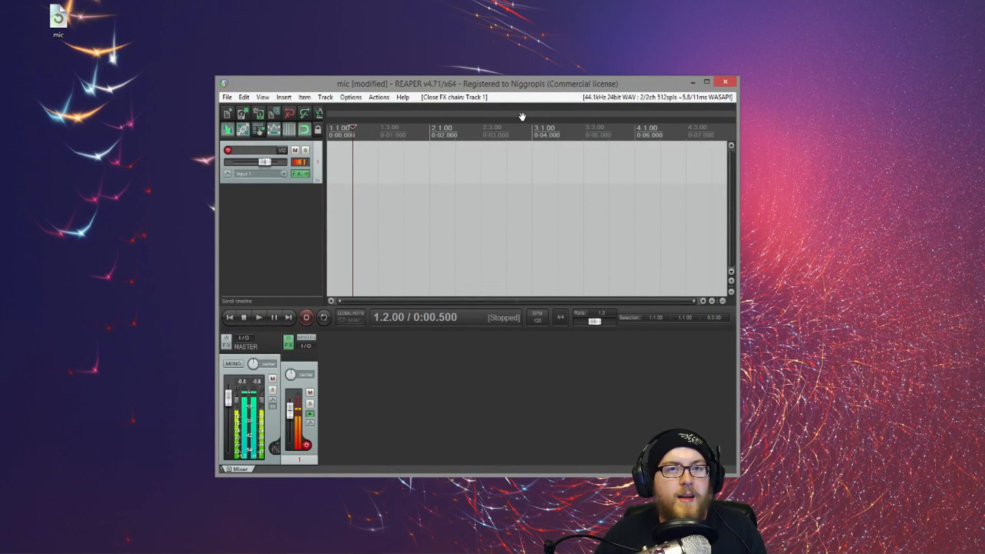
{"action": "left_click", "coordinate": [308, 175]}
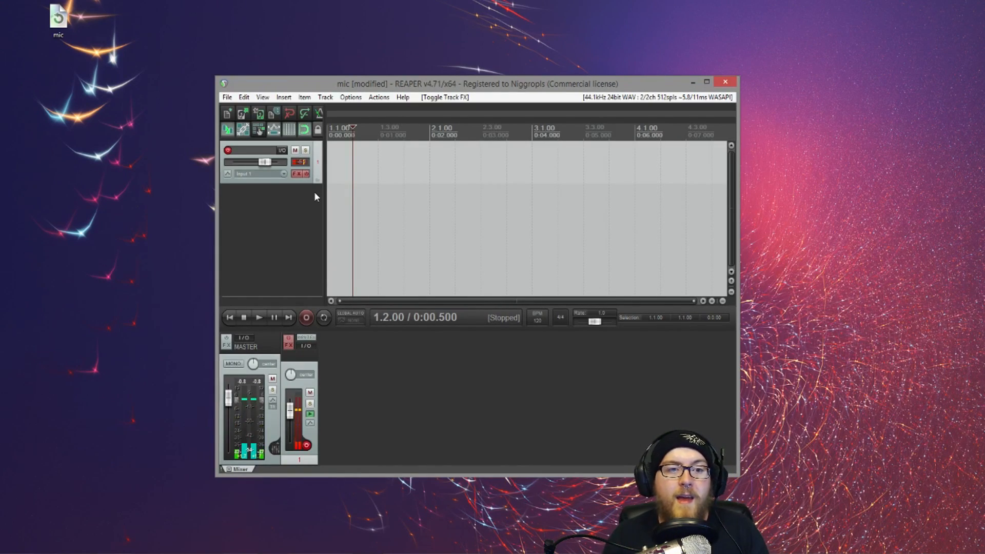
{"action": "left_click", "coordinate": [307, 176]}
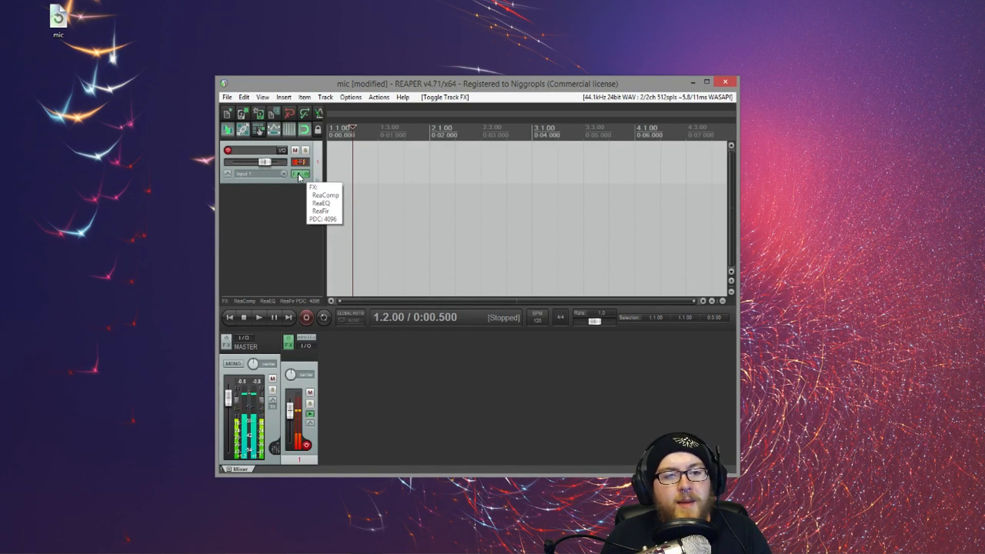
{"action": "left_click", "coordinate": [379, 97]}
{"action": "left_click", "coordinate": [270, 219]}
{"action": "left_click", "coordinate": [351, 97]}
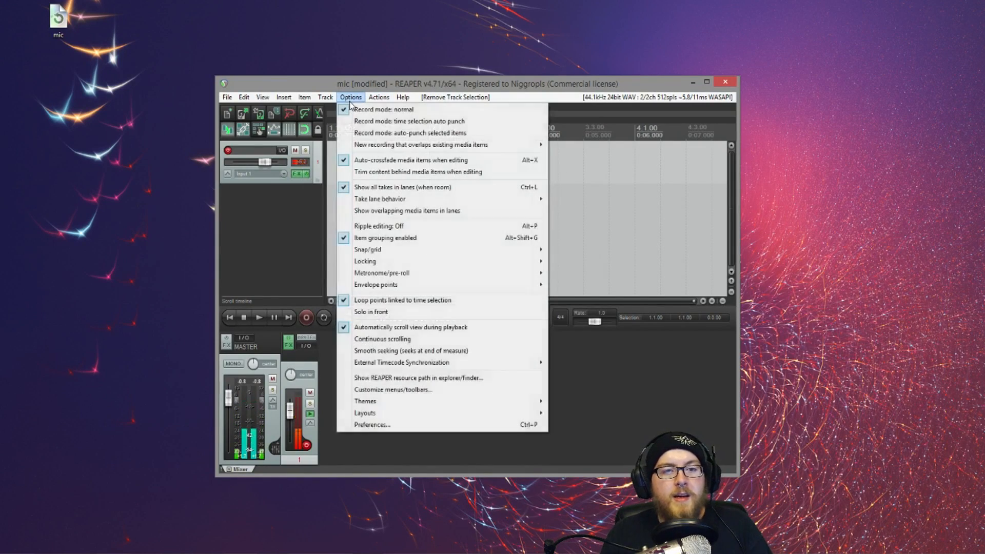
{"action": "left_click", "coordinate": [270, 277]}
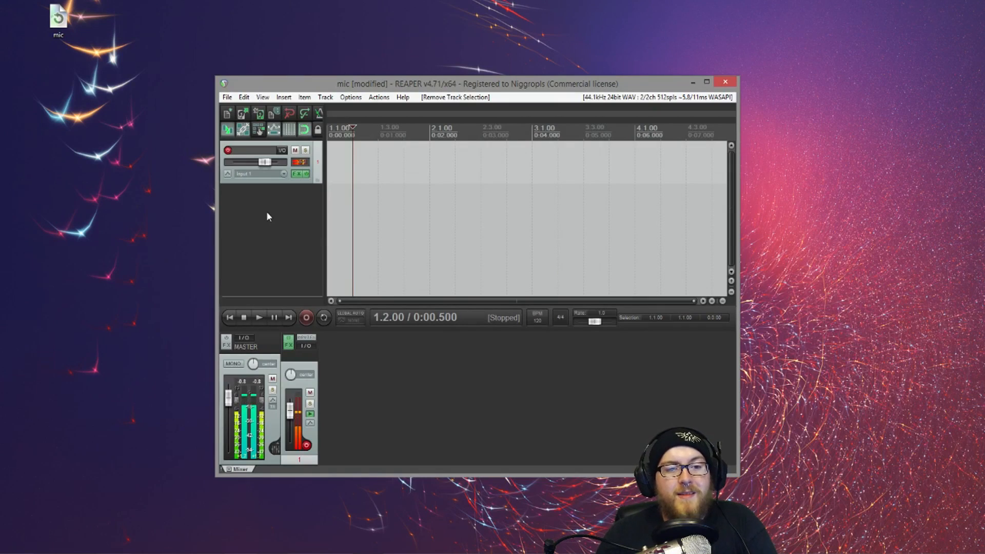
Add a second track, arm and disarm it for recording, and delete that track.
{"action": "double_click", "coordinate": [267, 213]}
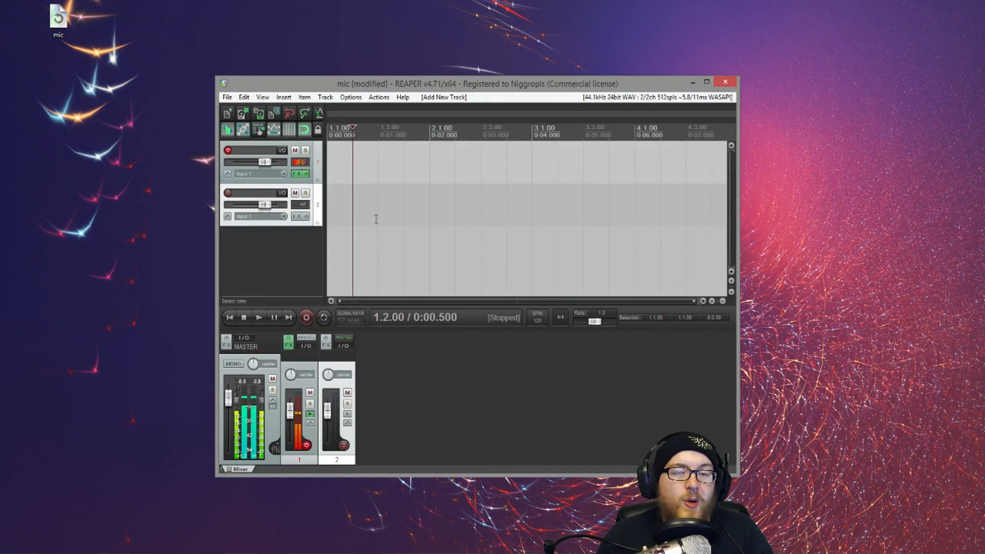
{"action": "left_click", "coordinate": [228, 193]}
{"action": "left_click", "coordinate": [227, 195]}
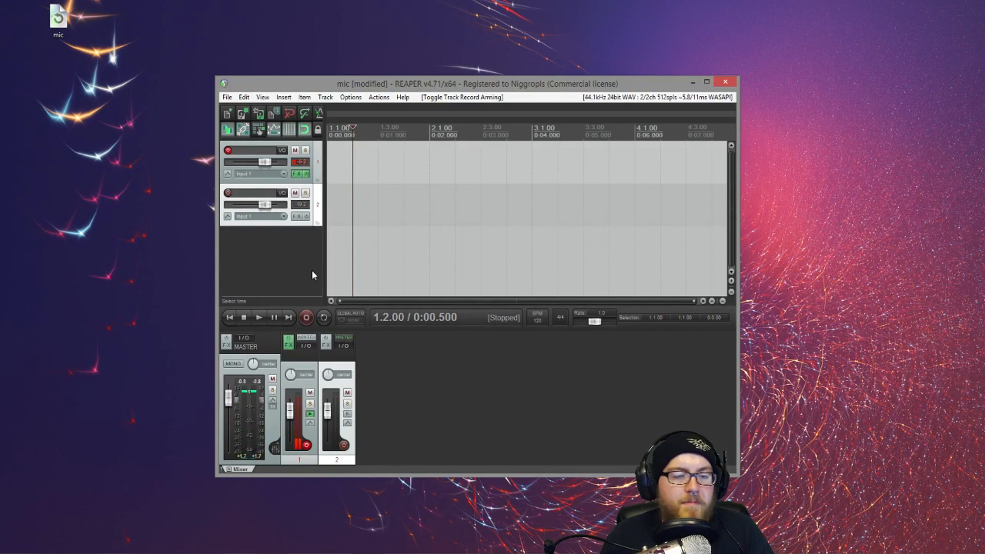
{"action": "key", "text": "Delete"}
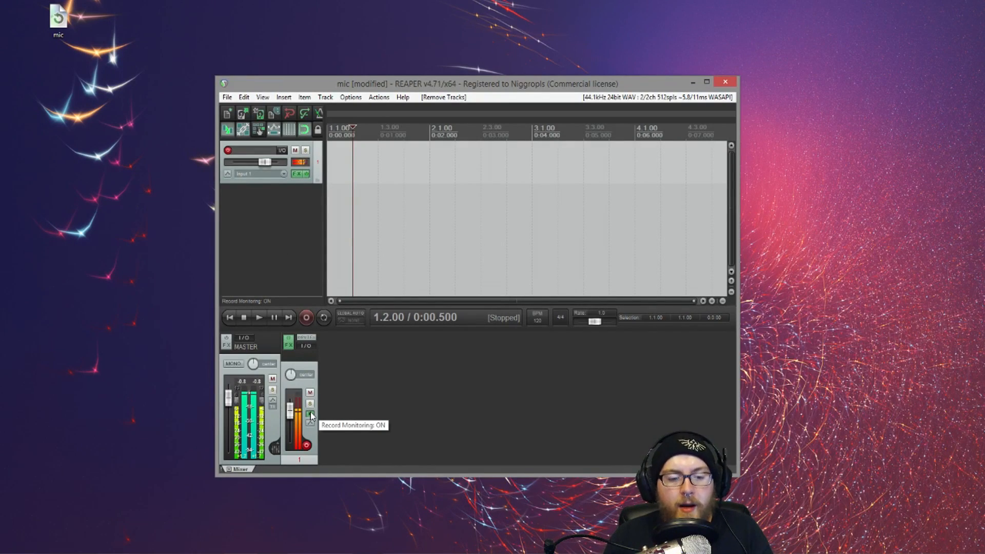
{"action": "left_click", "coordinate": [291, 207]}
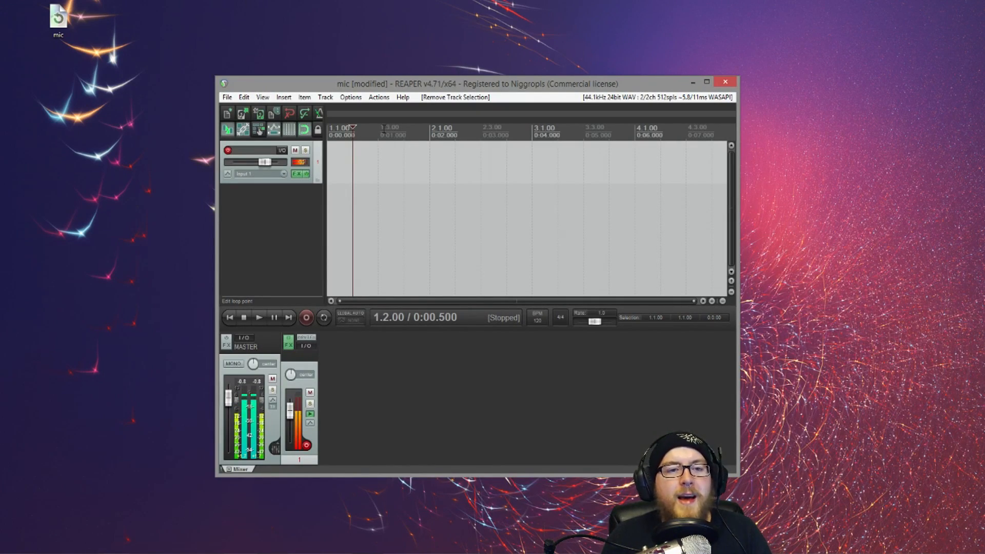
Open REAPER's audio device preferences and use the WASAPI (Windows 7/8/Vista) audio system in Shared mode.
{"action": "left_click", "coordinate": [378, 97]}
{"action": "mouse_move", "coordinate": [351, 97]}
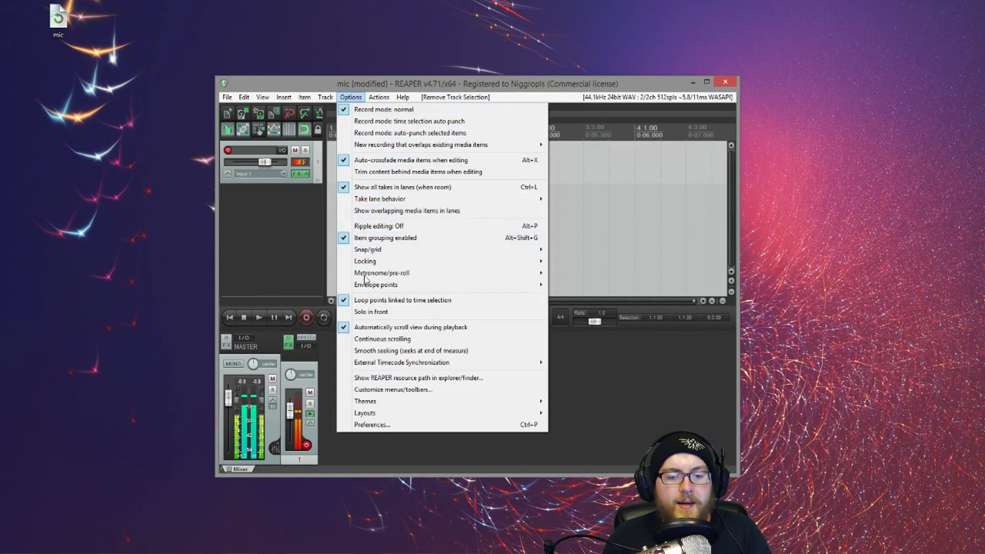
{"action": "left_click", "coordinate": [371, 426]}
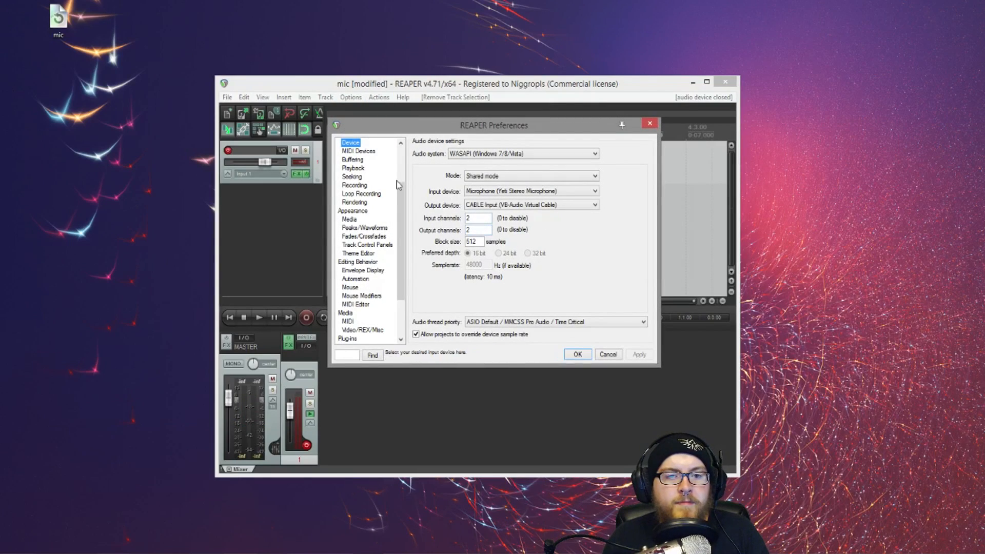
{"action": "left_click", "coordinate": [484, 156]}
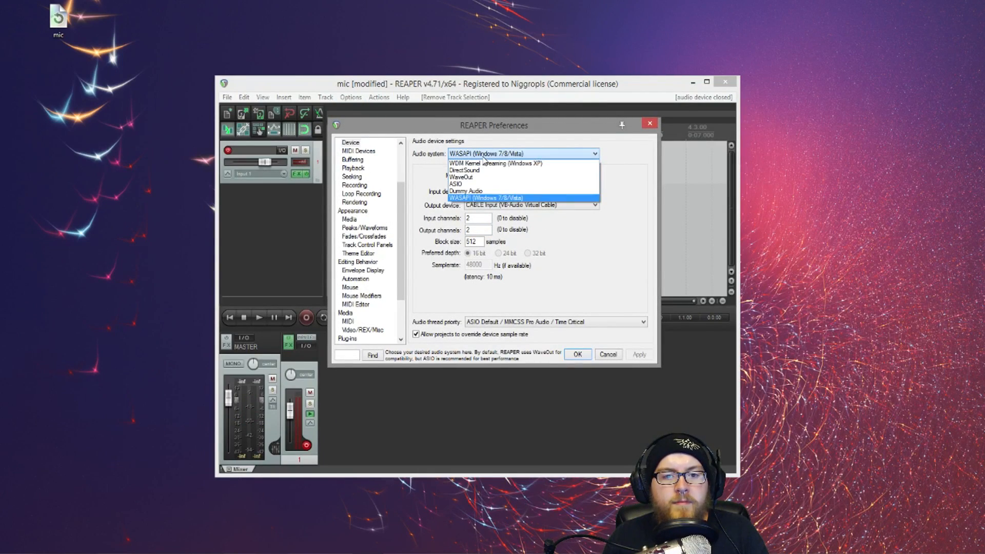
{"action": "left_click", "coordinate": [460, 199]}
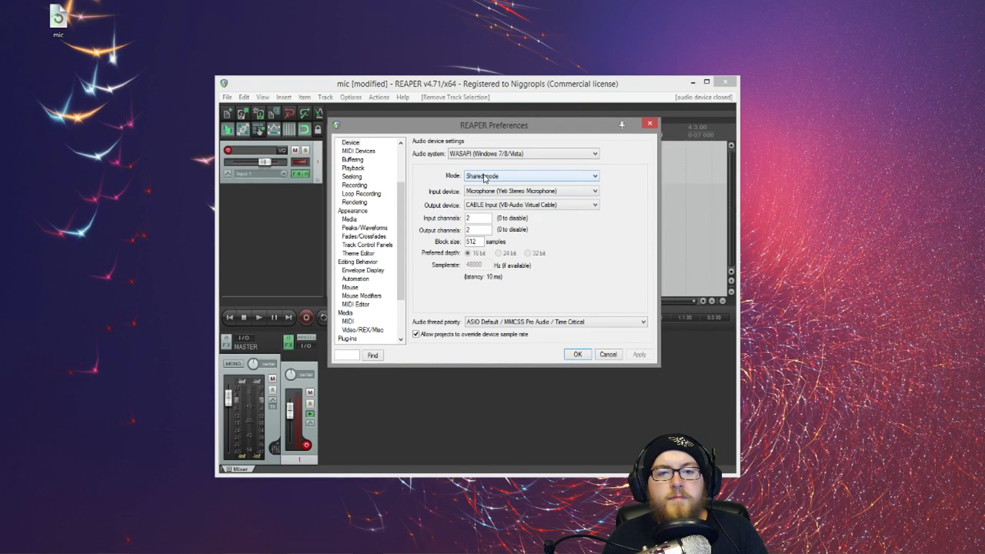
{"action": "left_click", "coordinate": [484, 176]}
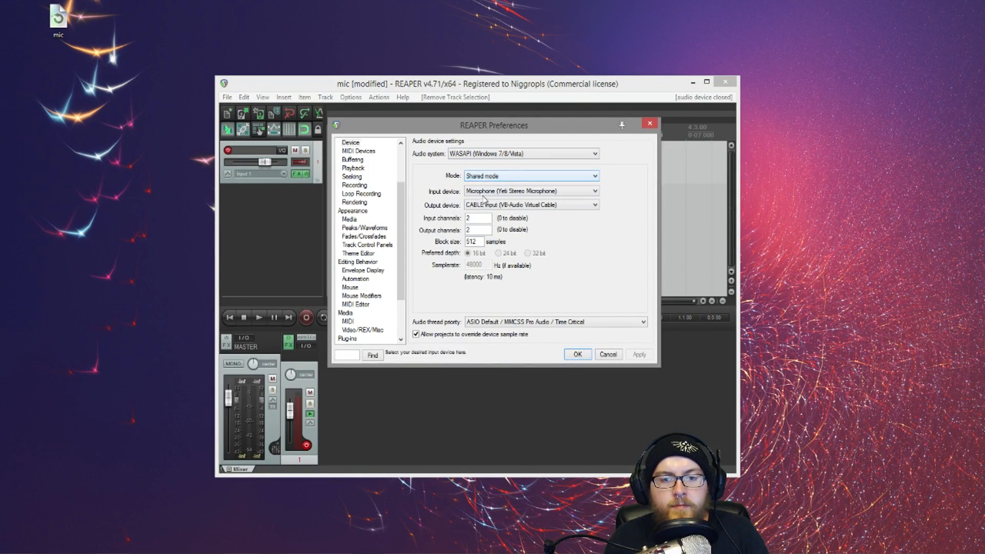
Use Microphone (Yeti Stereo Microphone) as input device and CABLE Input (VB-Audio Virtual Cable) as output device, and confirm the preferences.
{"action": "left_click", "coordinate": [484, 199]}
{"action": "left_click", "coordinate": [485, 196]}
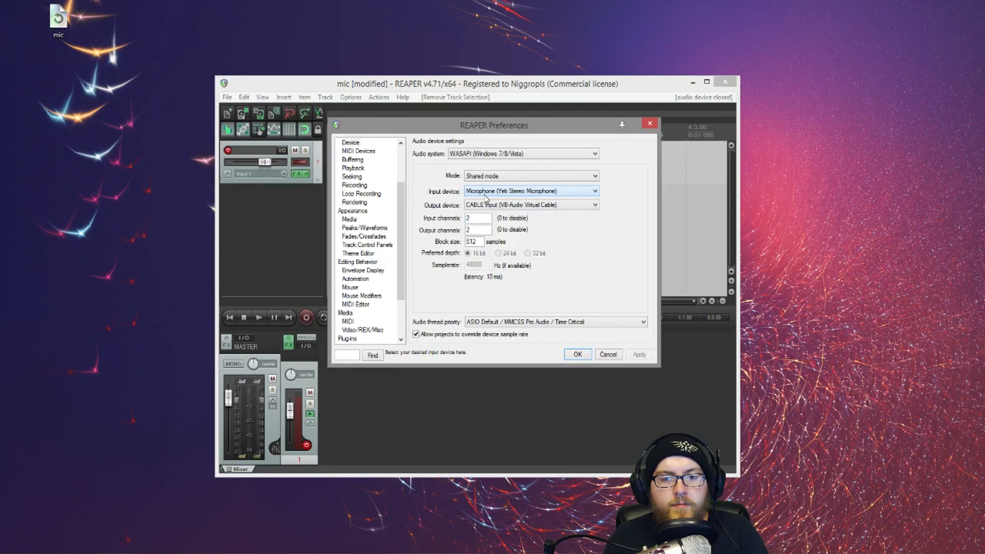
{"action": "left_click", "coordinate": [469, 206]}
{"action": "left_click", "coordinate": [471, 207]}
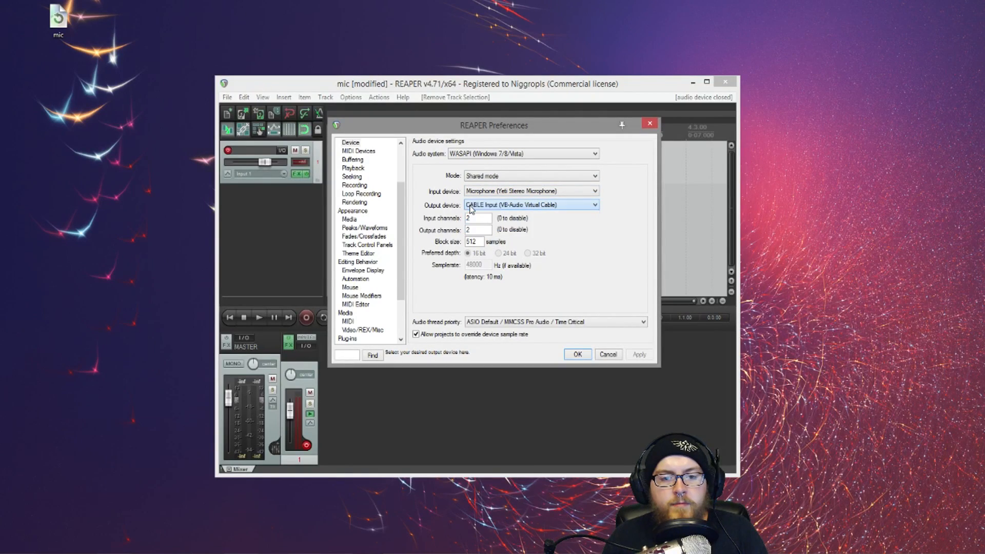
{"action": "left_click", "coordinate": [578, 355]}
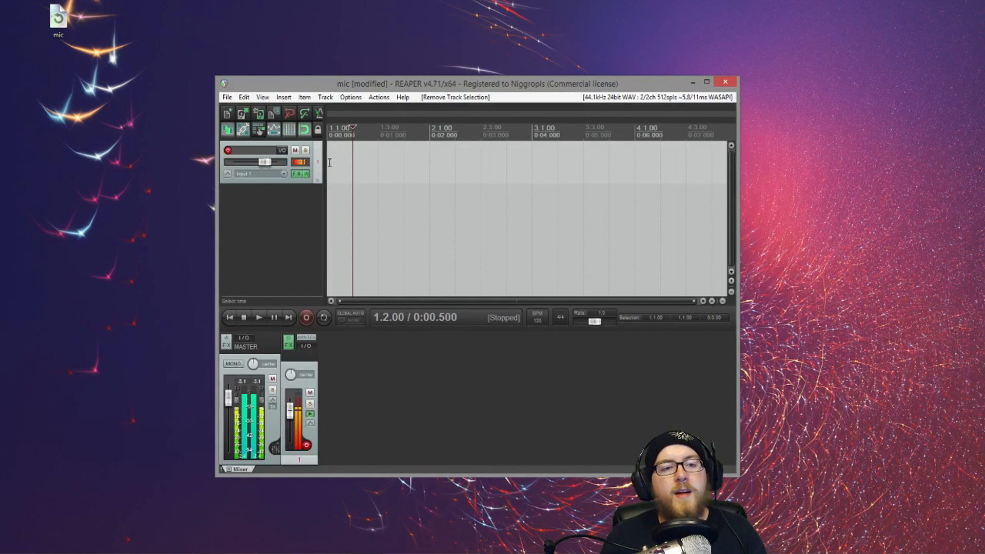
Open the effects chain of track 1 and bring up the list of effects available to add.
{"action": "left_click", "coordinate": [297, 174]}
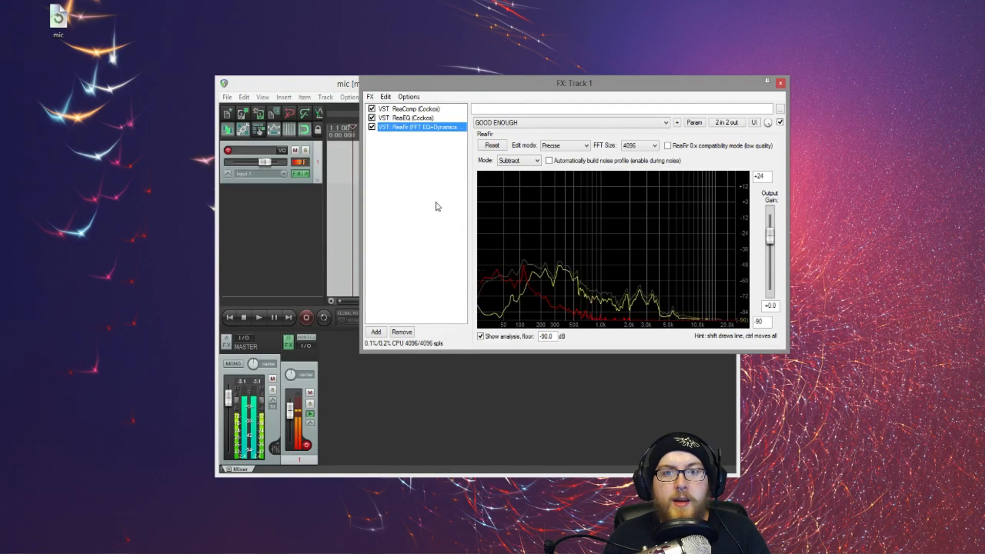
{"action": "double_click", "coordinate": [414, 187]}
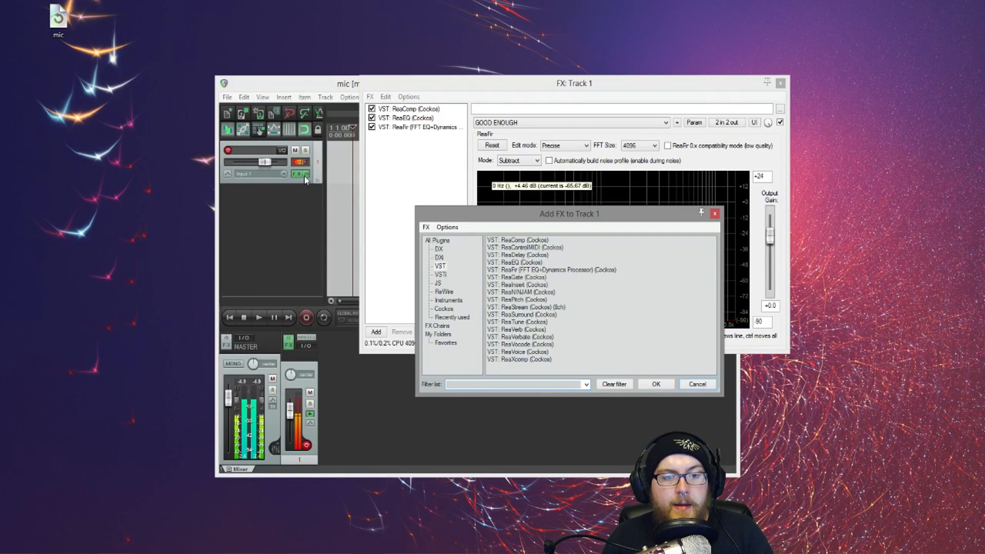
{"action": "left_click", "coordinate": [420, 198]}
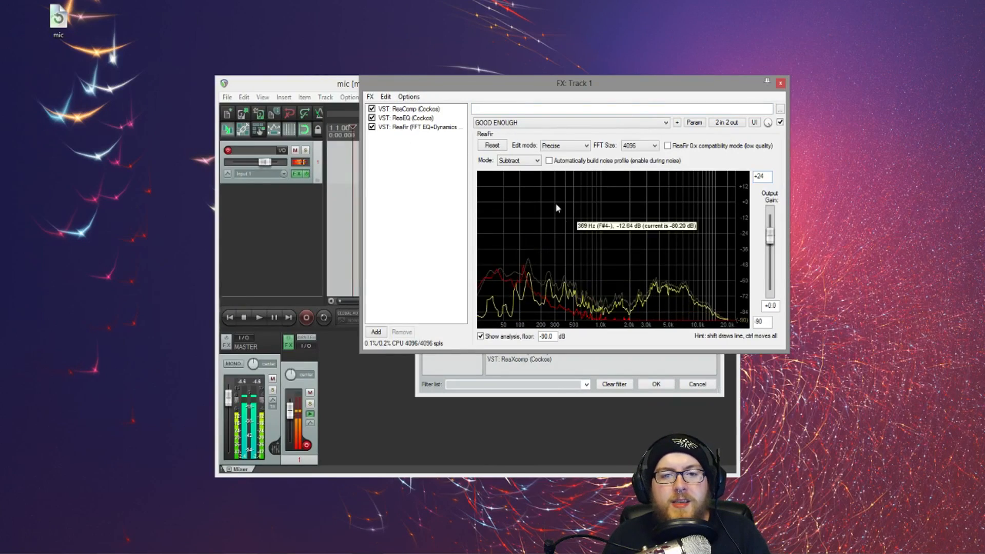
{"action": "double_click", "coordinate": [396, 170]}
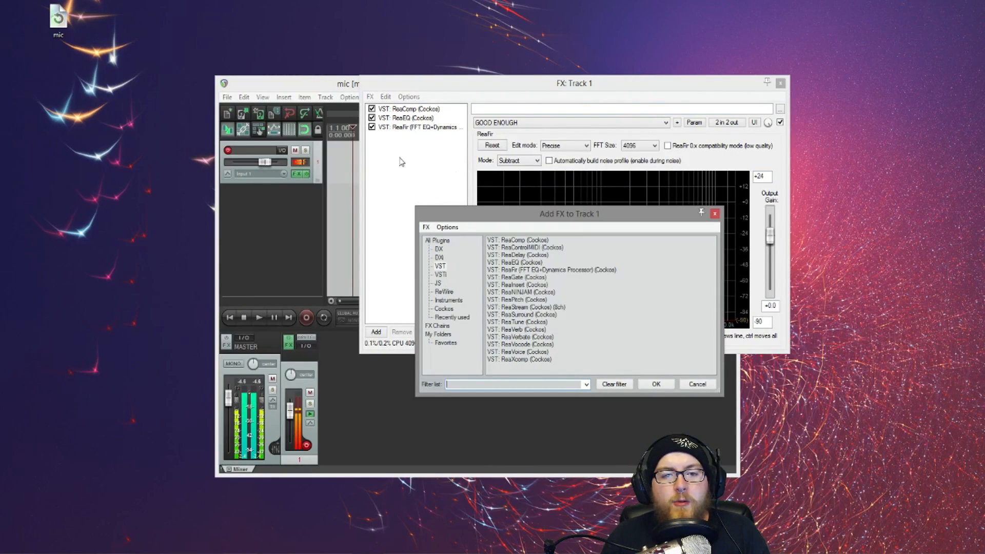
Go through the VST effects ReaComp, ReaEQ and ReaFir (FFT EQ+Dynamics Processor) in the plug-in list.
{"action": "left_click", "coordinate": [441, 266]}
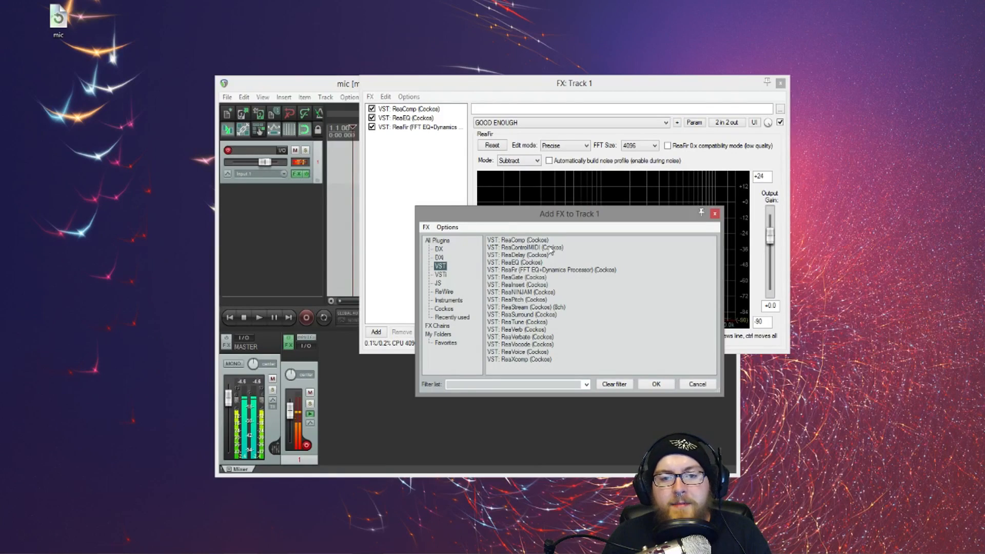
{"action": "key", "text": "Tab"}
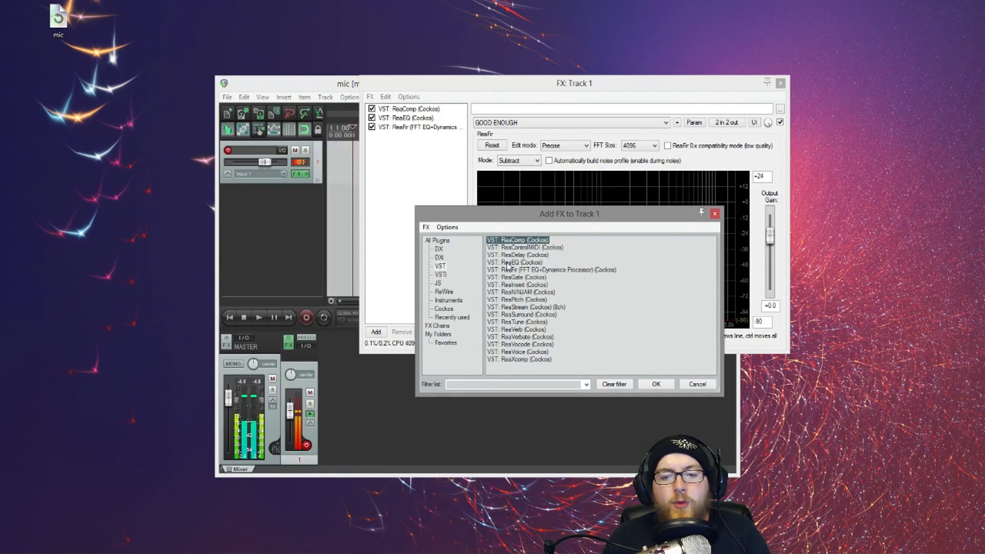
{"action": "left_click", "coordinate": [507, 263]}
{"action": "left_click", "coordinate": [509, 270]}
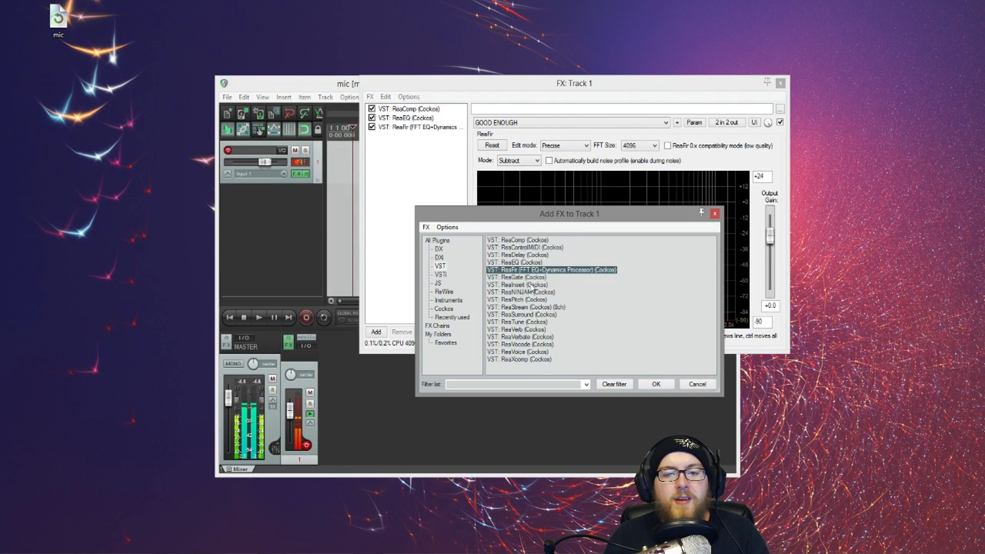
Add a second ReaFir (FFT EQ+Dynamics Processor) effect to track 1 and bypass it.
{"action": "left_click", "coordinate": [660, 386]}
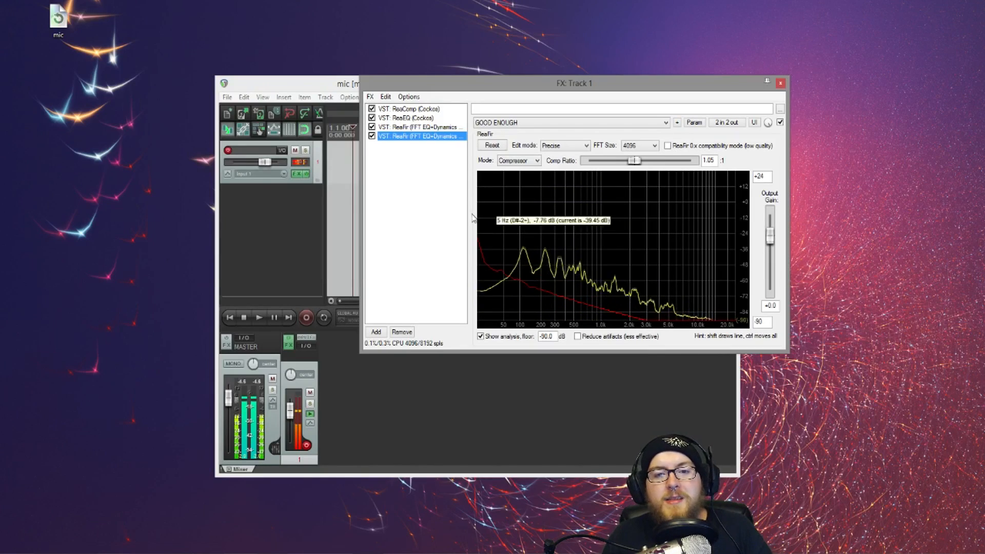
{"action": "left_click", "coordinate": [445, 161]}
{"action": "left_click", "coordinate": [412, 129]}
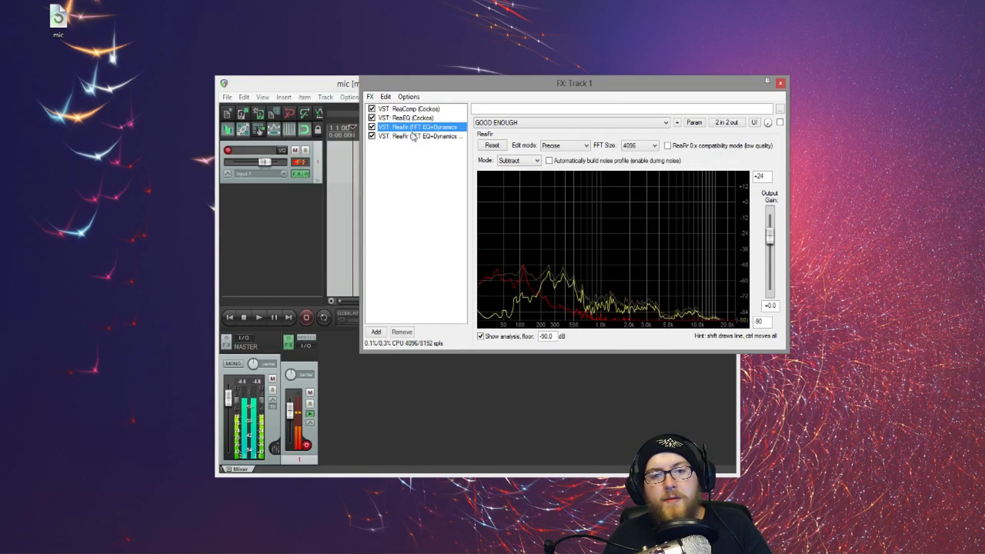
{"action": "left_click", "coordinate": [412, 136]}
{"action": "left_click", "coordinate": [371, 136]}
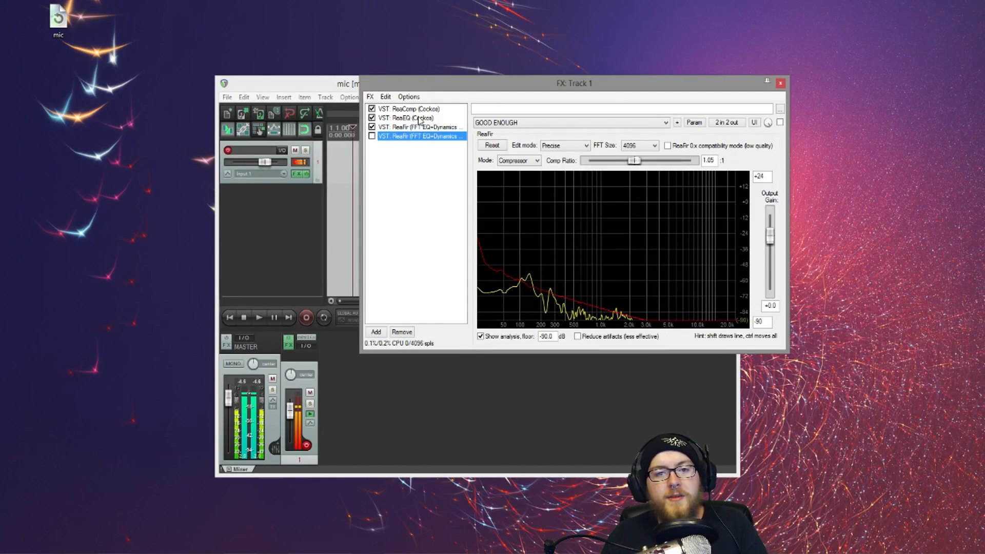
Remove the duplicate, bypassed ReaFir effect from track 1's effects chain.
{"action": "left_click", "coordinate": [403, 128]}
{"action": "right_click", "coordinate": [400, 142]}
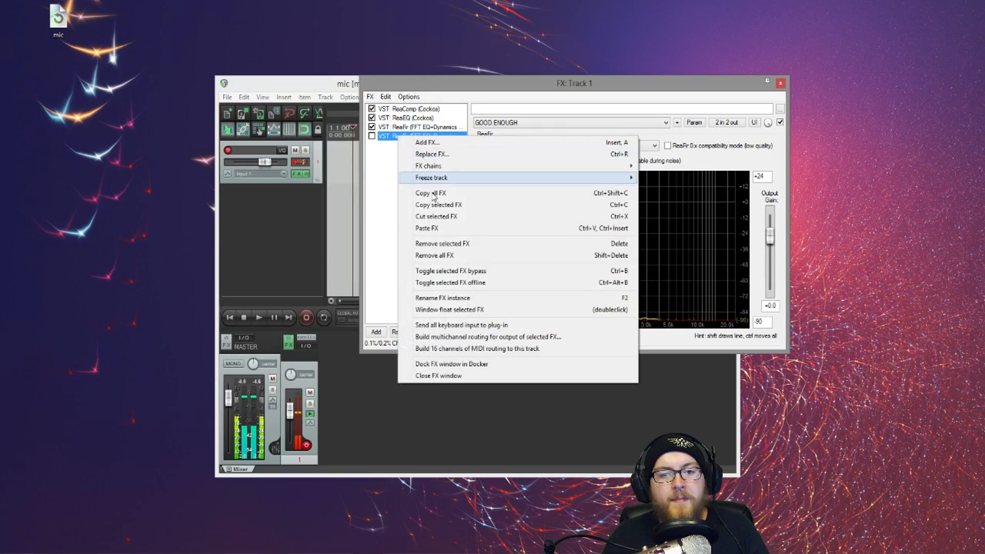
{"action": "key", "text": "Escape"}
{"action": "left_click", "coordinate": [413, 136]}
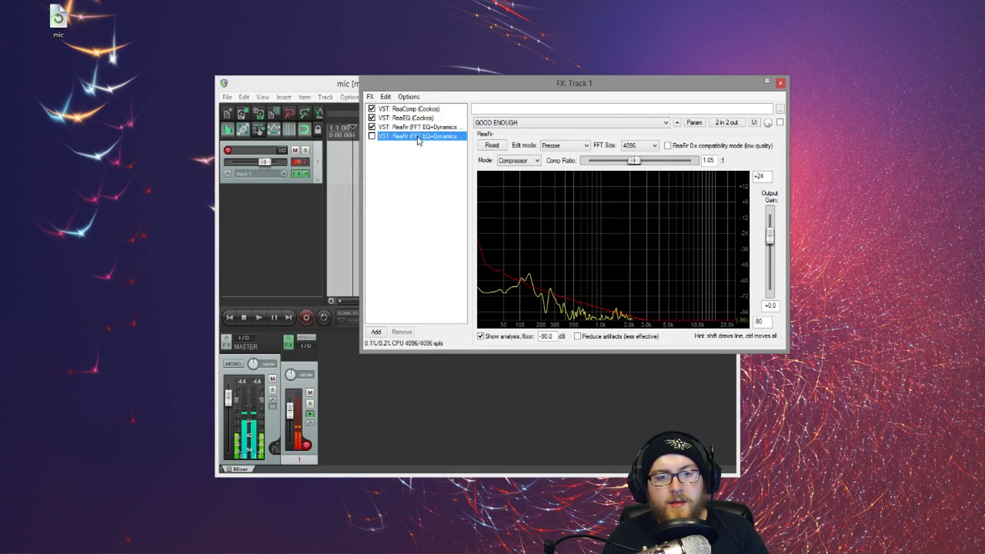
{"action": "key", "text": "Delete"}
{"action": "left_click", "coordinate": [444, 190]}
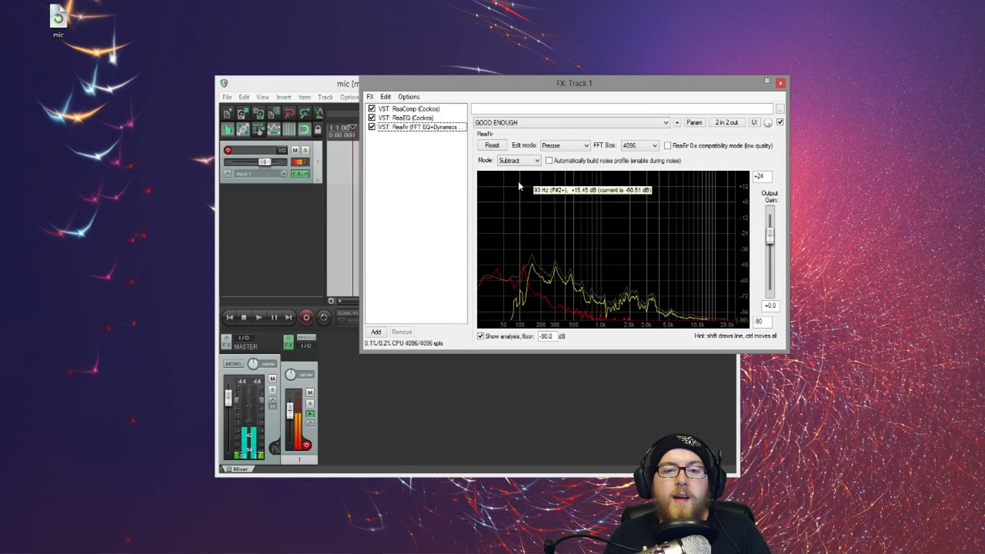
Reset ReaFir in Subtract mode and automatically build a noise profile during silence, switching the automatic building off again before speaking.
{"action": "left_click", "coordinate": [514, 161]}
{"action": "left_click", "coordinate": [514, 161]}
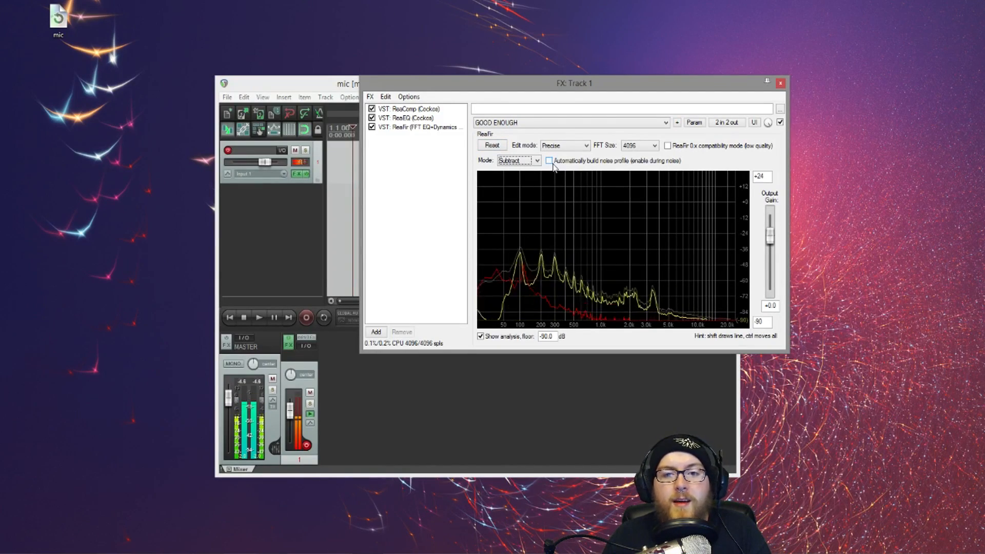
{"action": "left_click", "coordinate": [493, 146]}
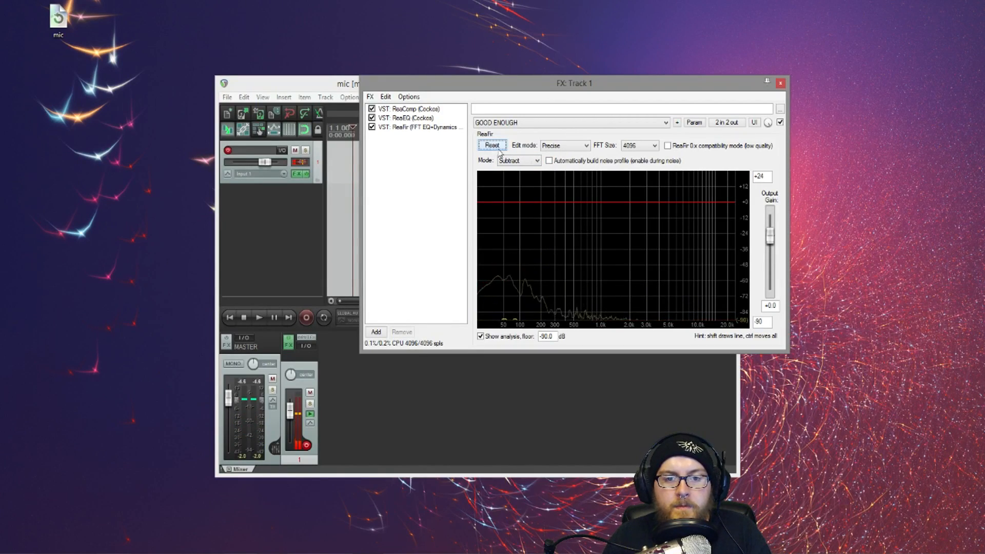
{"action": "left_click", "coordinate": [548, 161]}
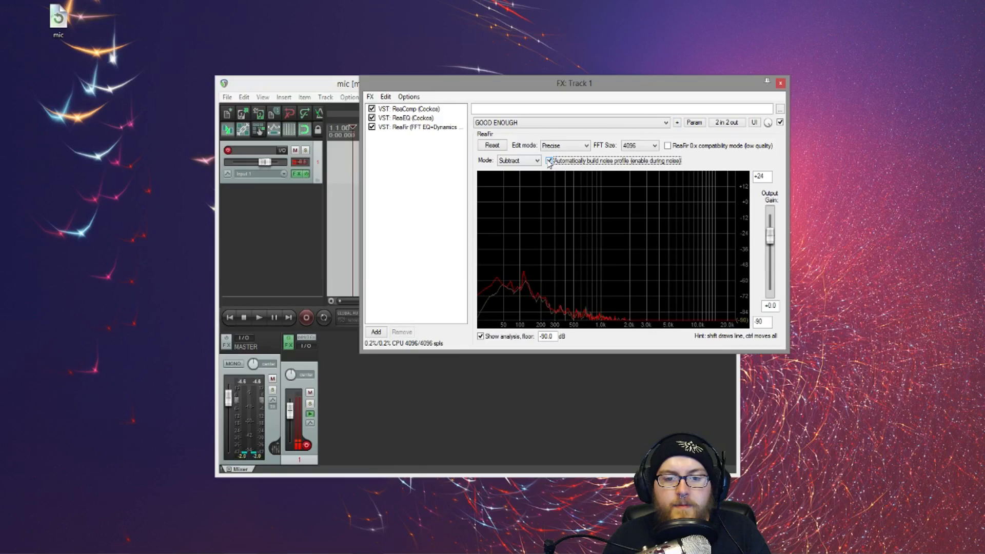
{"action": "left_click", "coordinate": [548, 162]}
{"action": "left_click", "coordinate": [441, 179]}
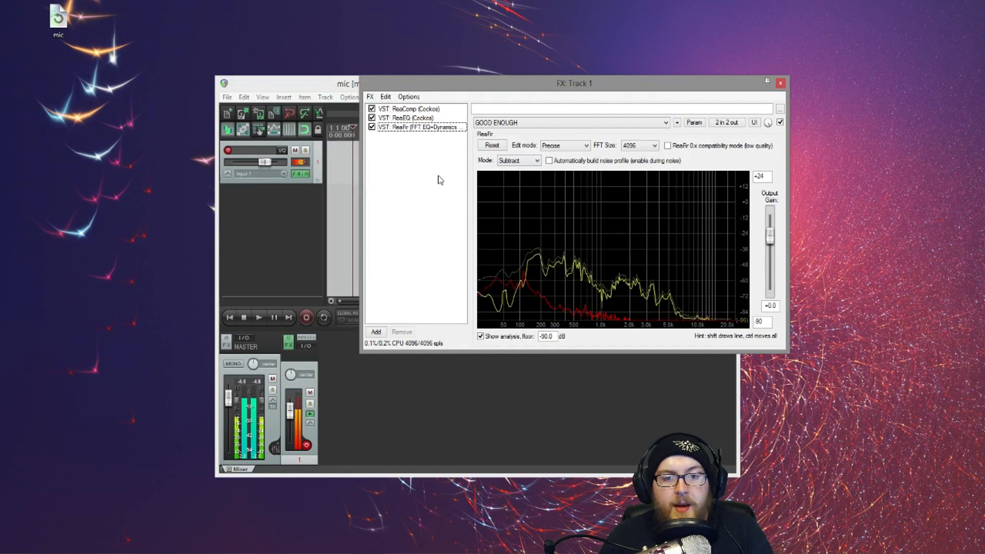
{"action": "mouse_move", "coordinate": [528, 254]}
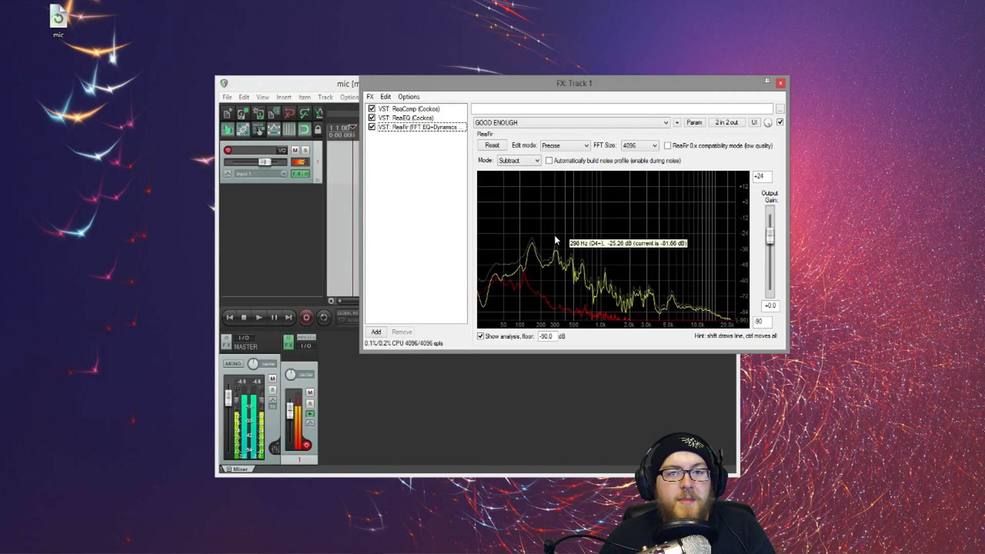
Examine the ReaEQ curve and the ReaComp compressor settings on track 1.
{"action": "left_click", "coordinate": [395, 118]}
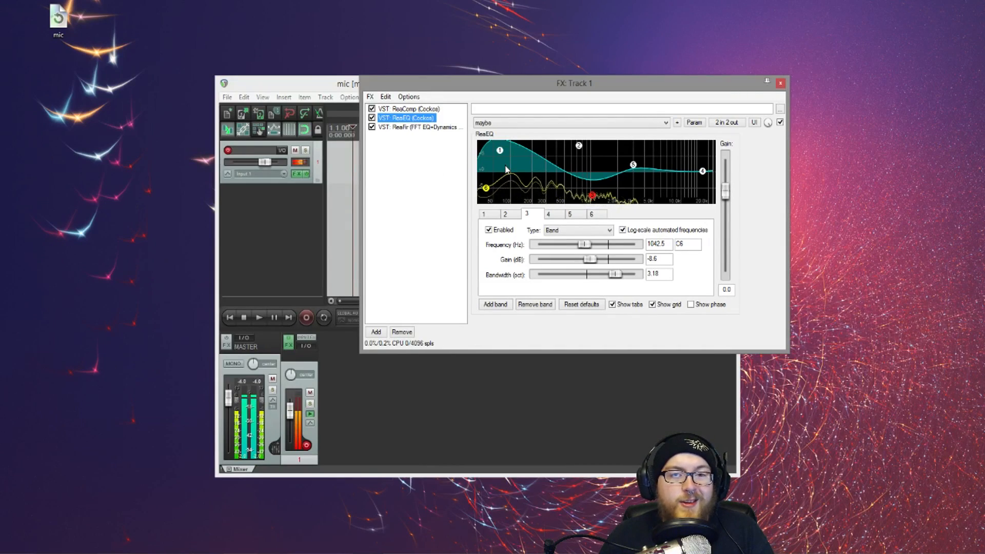
{"action": "left_click", "coordinate": [395, 110]}
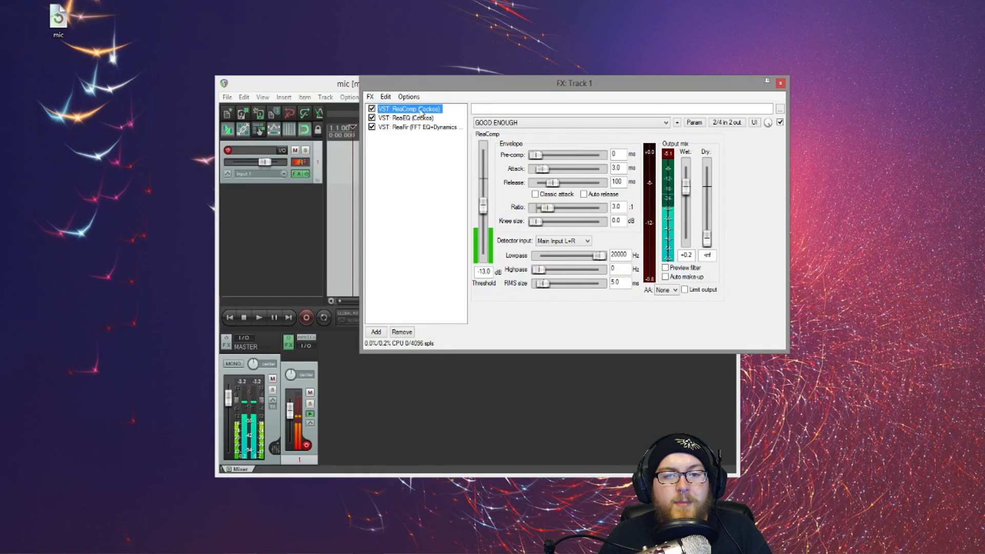
{"action": "left_click", "coordinate": [431, 228]}
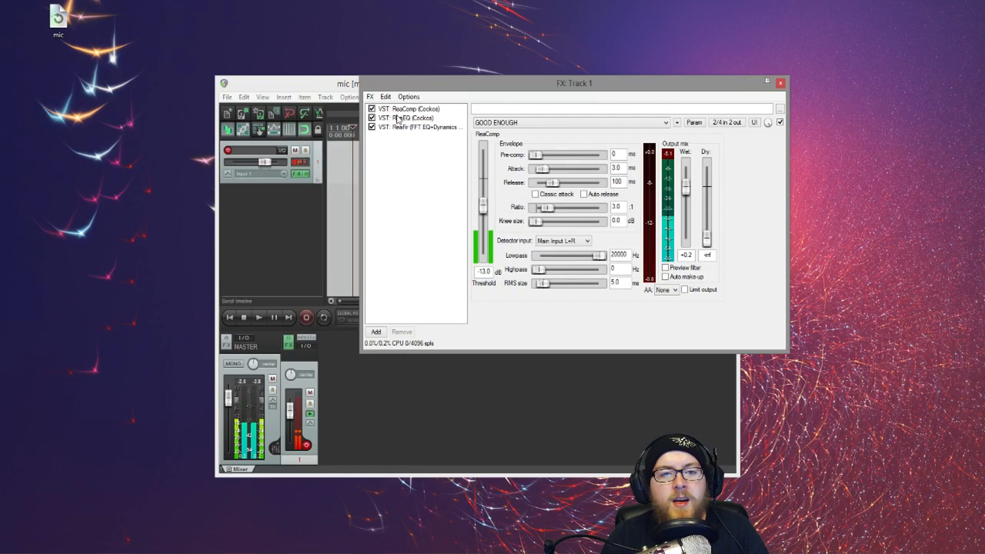
Go through the ReaEQ bands up to band 6 and look over the list of available presets.
{"action": "left_click", "coordinate": [416, 119]}
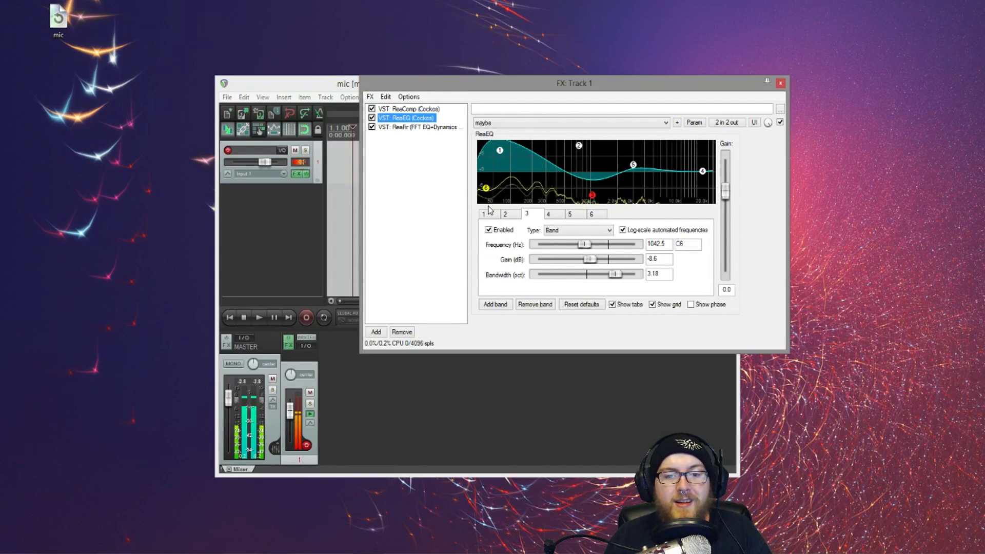
{"action": "left_click", "coordinate": [505, 214]}
{"action": "left_click", "coordinate": [526, 214]}
{"action": "left_click", "coordinate": [548, 214]}
{"action": "left_click", "coordinate": [569, 214]}
{"action": "left_click", "coordinate": [591, 214]}
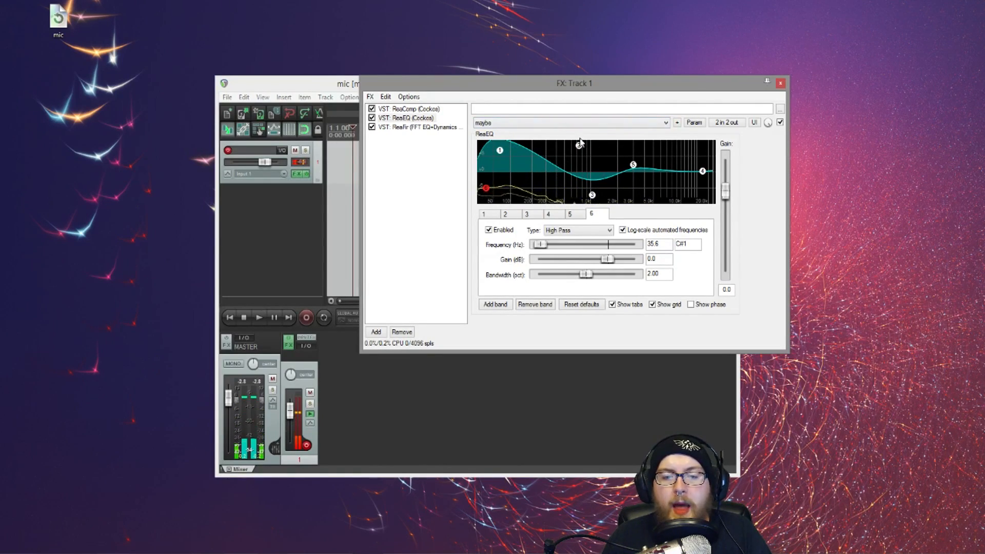
{"action": "left_click", "coordinate": [565, 124]}
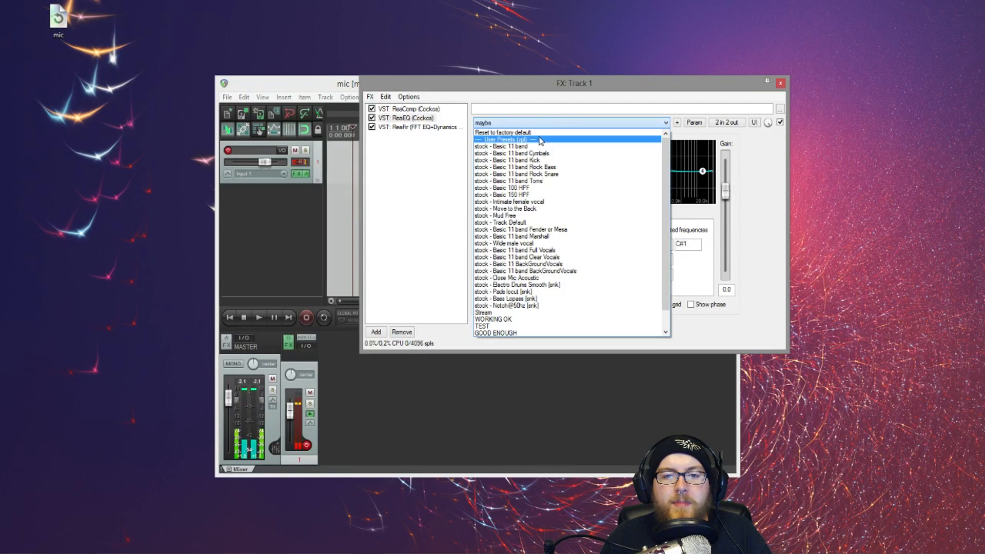
{"action": "left_click", "coordinate": [553, 125]}
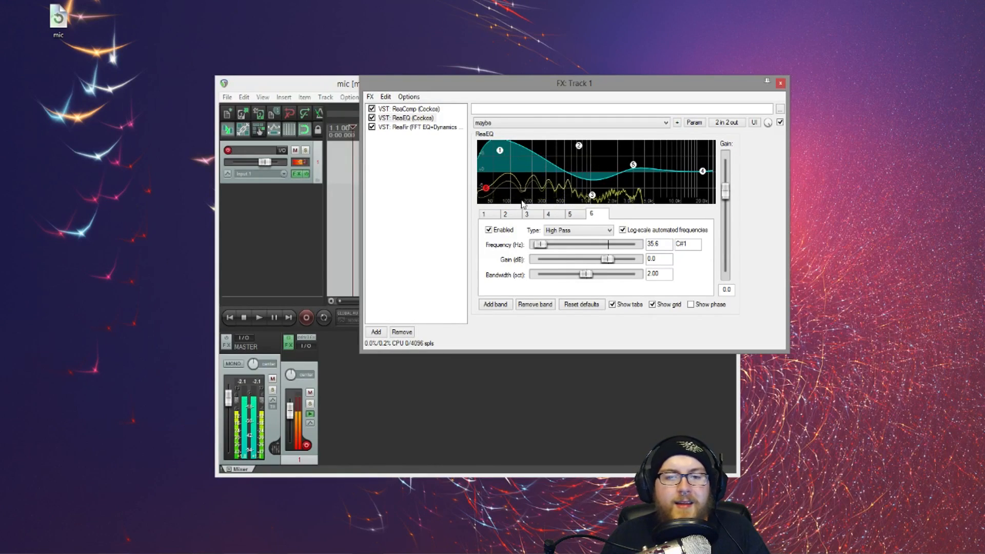
Adjust ReaEQ's band 1 low shelf to 70.0 Hz with 7.3 dB gain and bring up the preset saving options.
{"action": "left_click", "coordinate": [499, 149]}
{"action": "left_click_drag", "start_coordinate": [502, 157], "coordinate": [501, 155]}
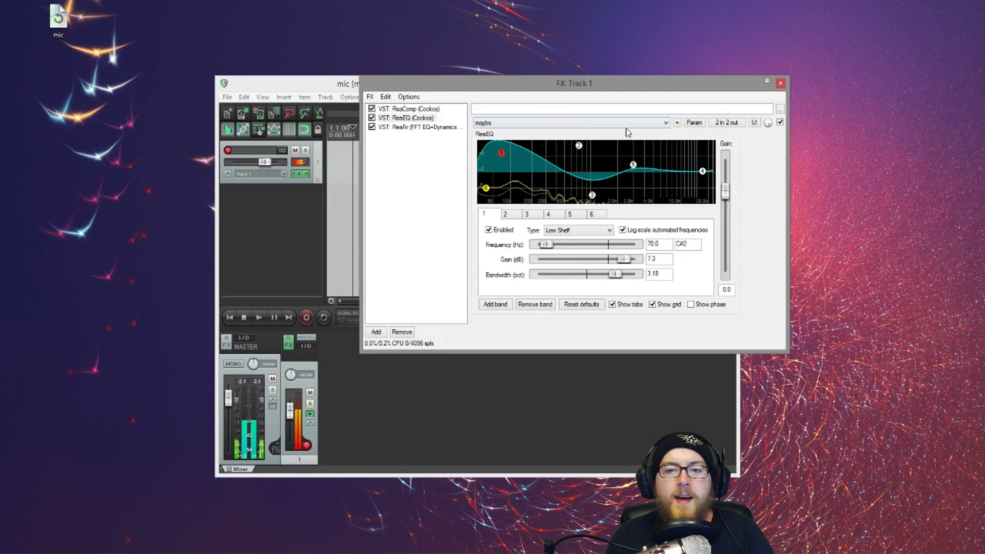
{"action": "left_click", "coordinate": [677, 123]}
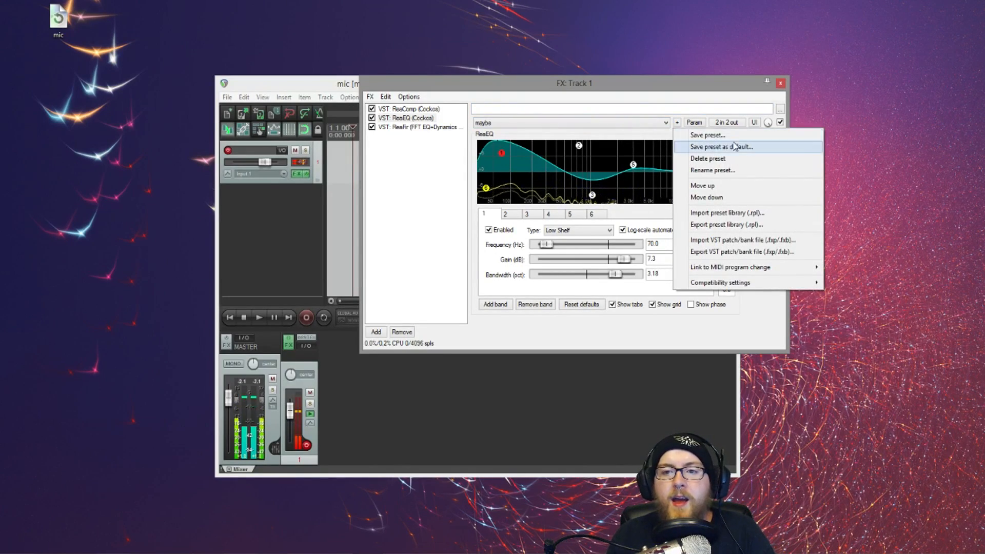
Review ReaComp, ReaEQ and ReaFir in track 1's effects chain and close the effects window.
{"action": "left_click", "coordinate": [410, 136]}
{"action": "left_click", "coordinate": [410, 129]}
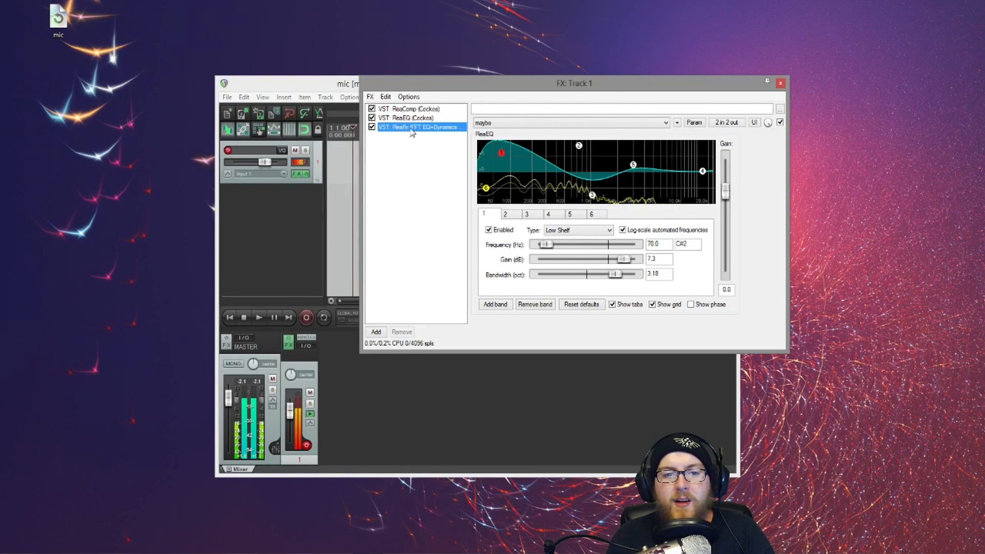
{"action": "left_click", "coordinate": [412, 109]}
{"action": "left_click", "coordinate": [413, 126]}
{"action": "left_click", "coordinate": [413, 119]}
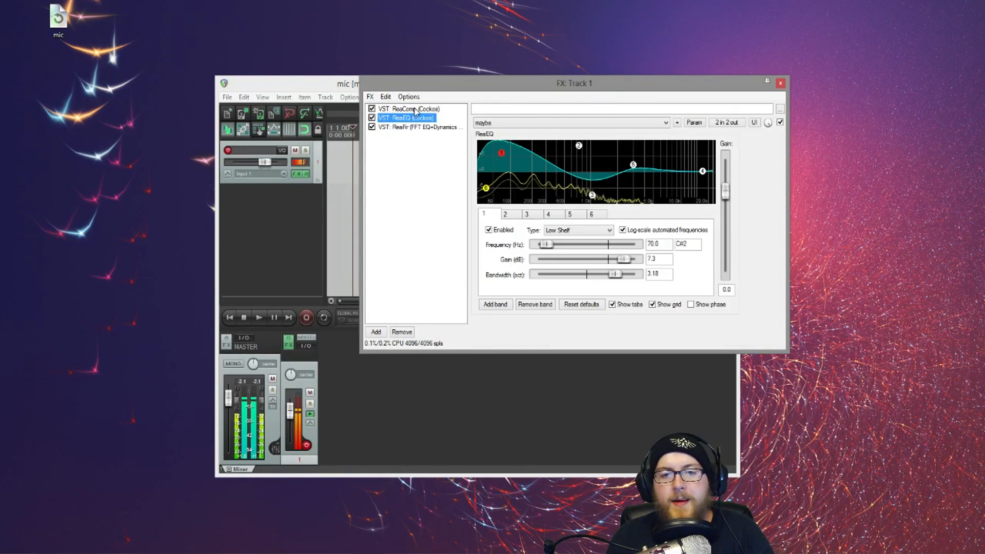
{"action": "left_click", "coordinate": [413, 109]}
{"action": "left_click", "coordinate": [413, 127]}
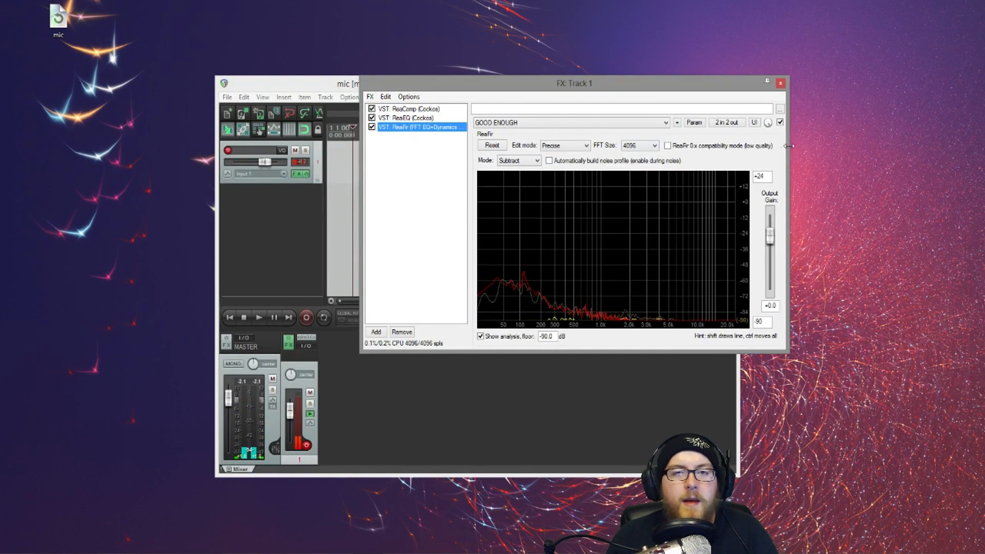
{"action": "left_click", "coordinate": [781, 83]}
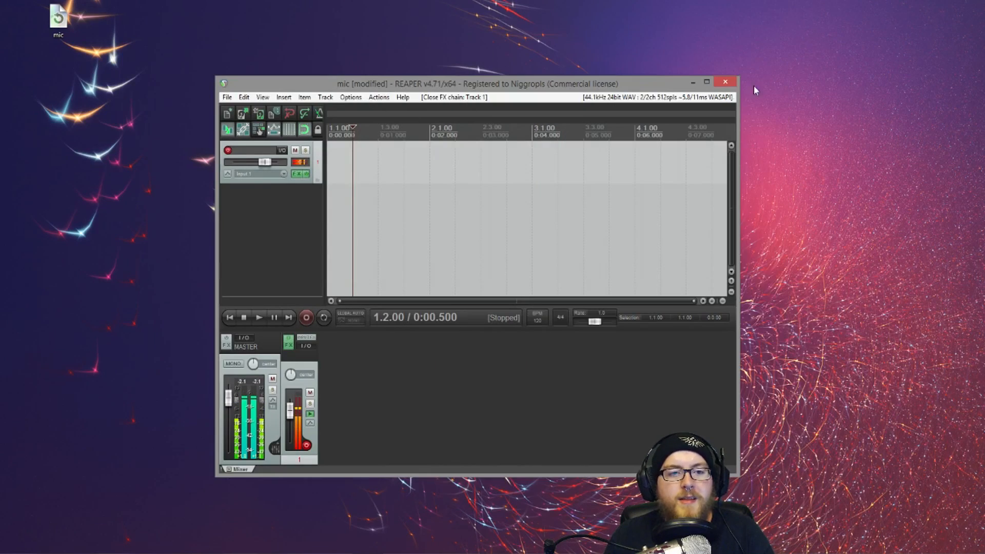
Save the mic project with its effects chain.
{"action": "left_click", "coordinate": [227, 98]}
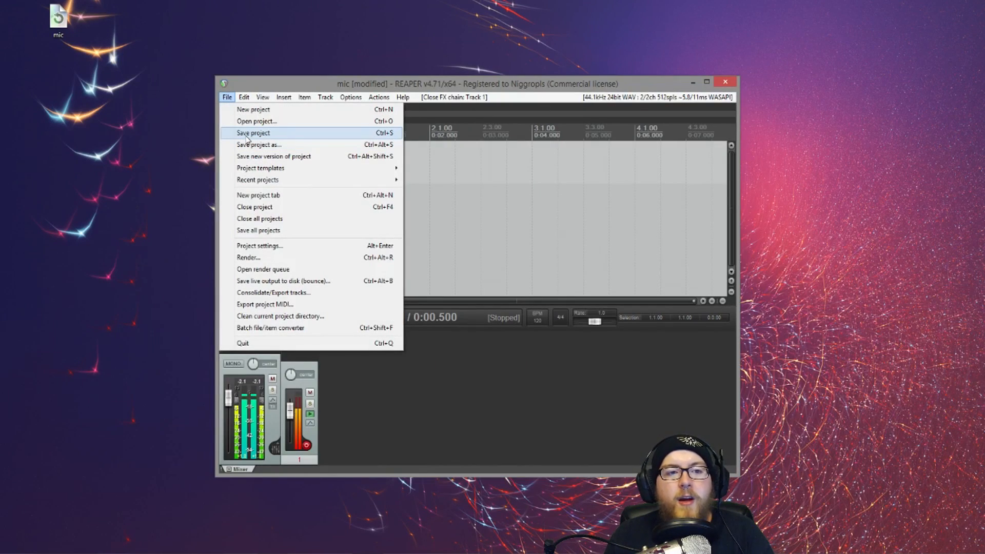
{"action": "left_click", "coordinate": [475, 188]}
{"action": "left_click", "coordinate": [59, 22]}
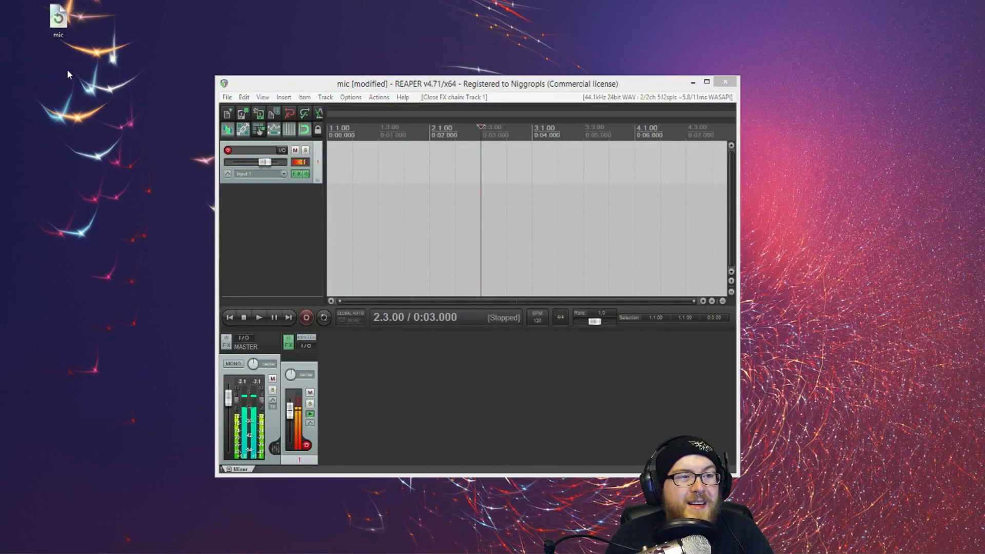
{"action": "left_click", "coordinate": [234, 97]}
{"action": "left_click", "coordinate": [244, 130]}
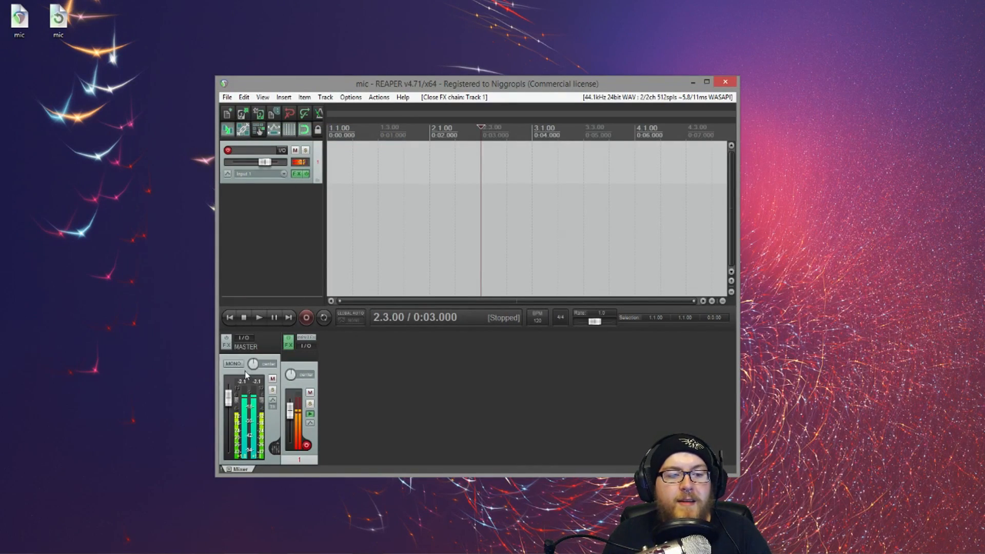
Switch to Open Broadcaster Software, check the audio devices in its settings and confirm the dialog.
{"action": "mouse_move", "coordinate": [231, 403]}
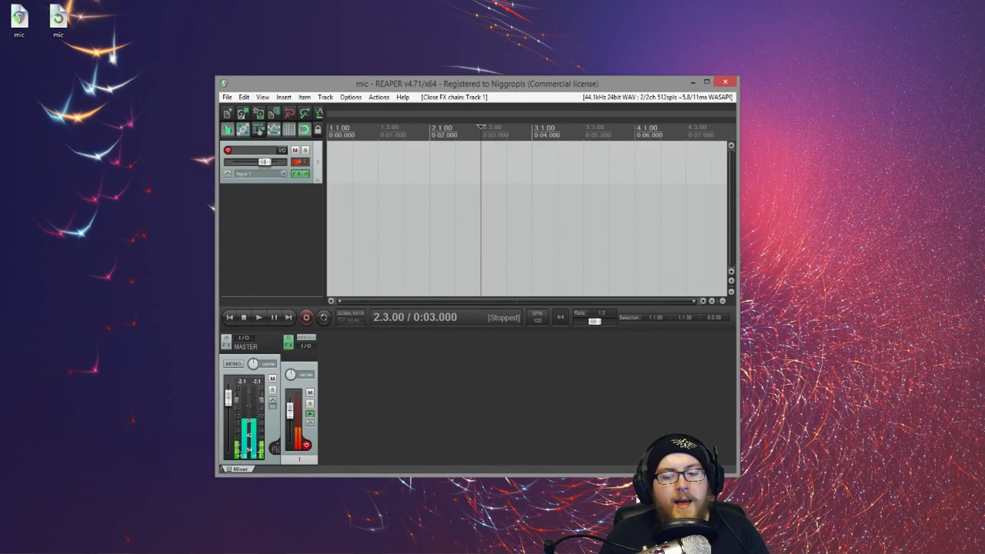
{"action": "left_click", "coordinate": [281, 553]}
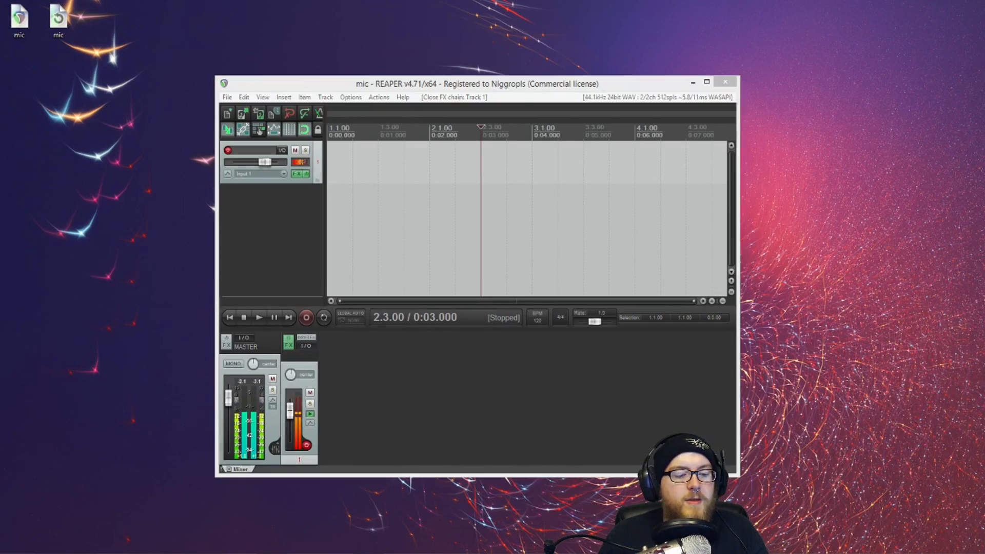
{"action": "left_click_drag", "start_coordinate": [461, 553], "coordinate": [598, 73]}
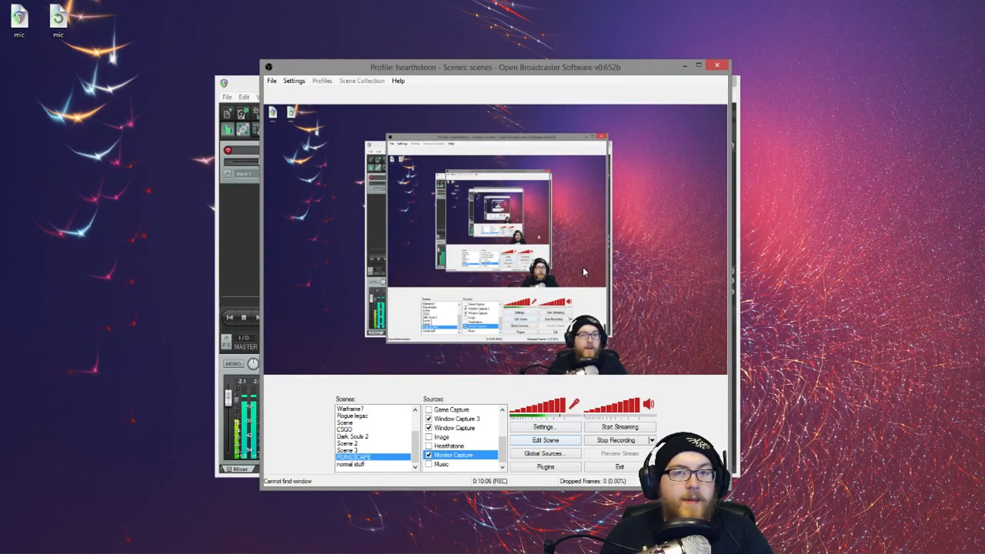
{"action": "left_click", "coordinate": [540, 431]}
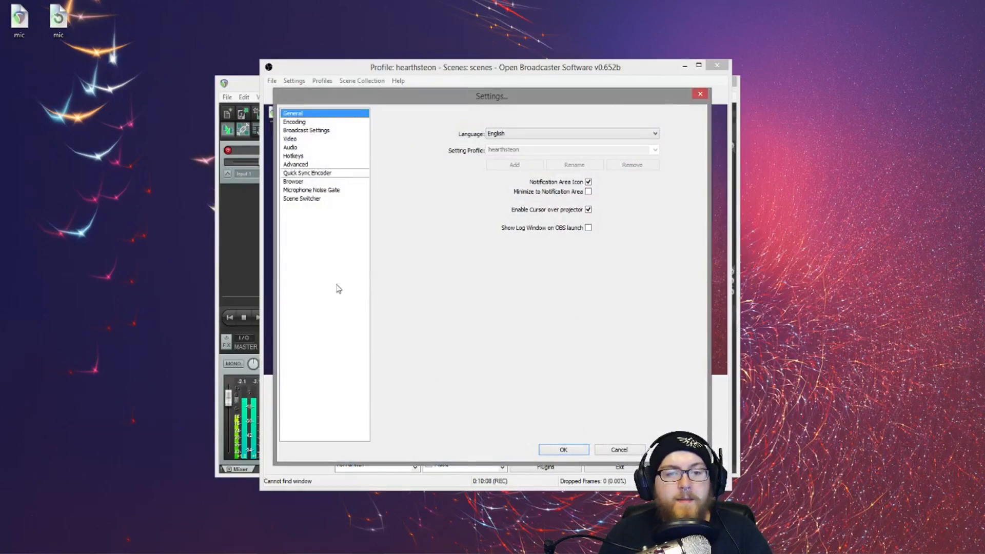
{"action": "left_click", "coordinate": [325, 131]}
{"action": "left_click", "coordinate": [291, 148]}
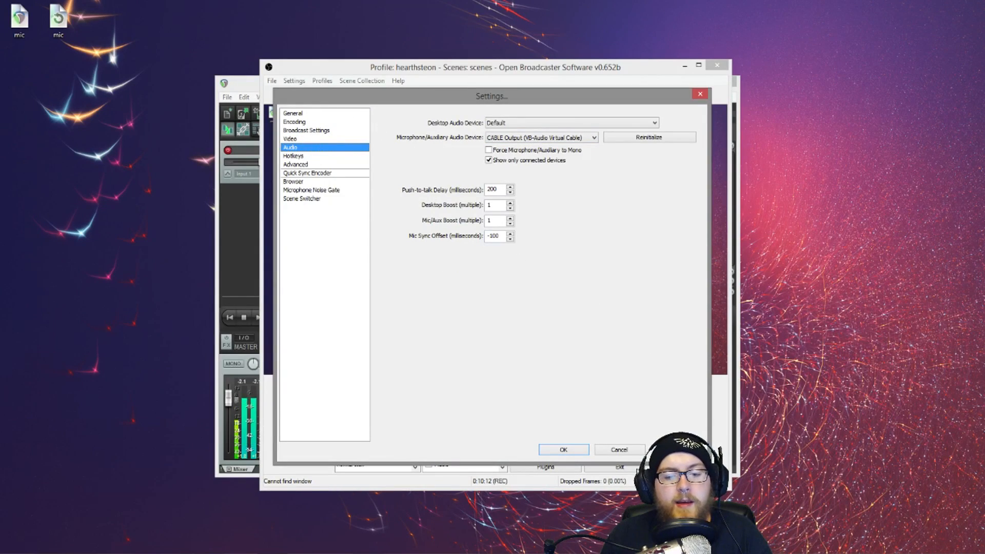
{"action": "left_click", "coordinate": [564, 450]}
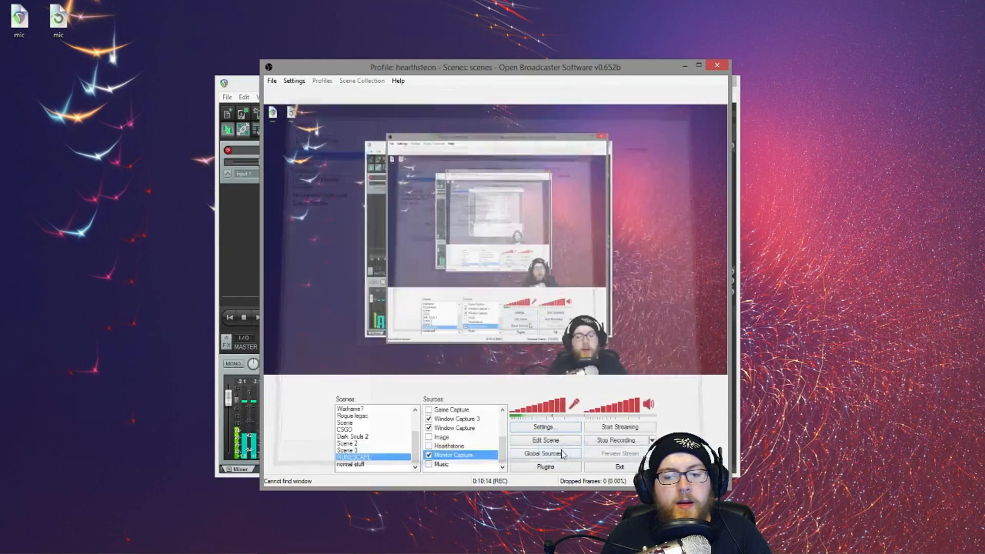
Use CABLE Output (VB-Audio Virtual Cable) as the Microphone/Auxiliary Audio Device in the audio settings, confirm, and move the window out of the way.
{"action": "left_click", "coordinate": [545, 427]}
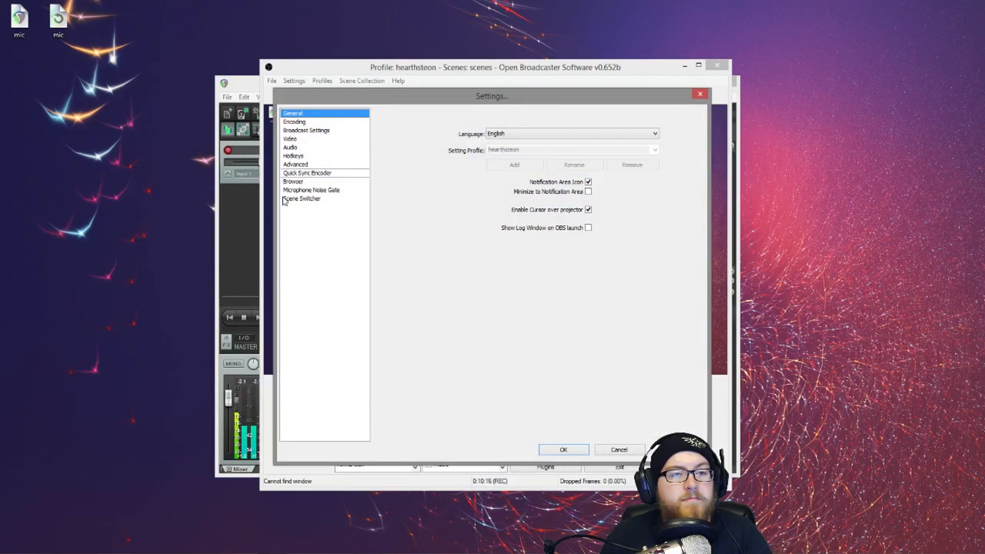
{"action": "left_click", "coordinate": [308, 148]}
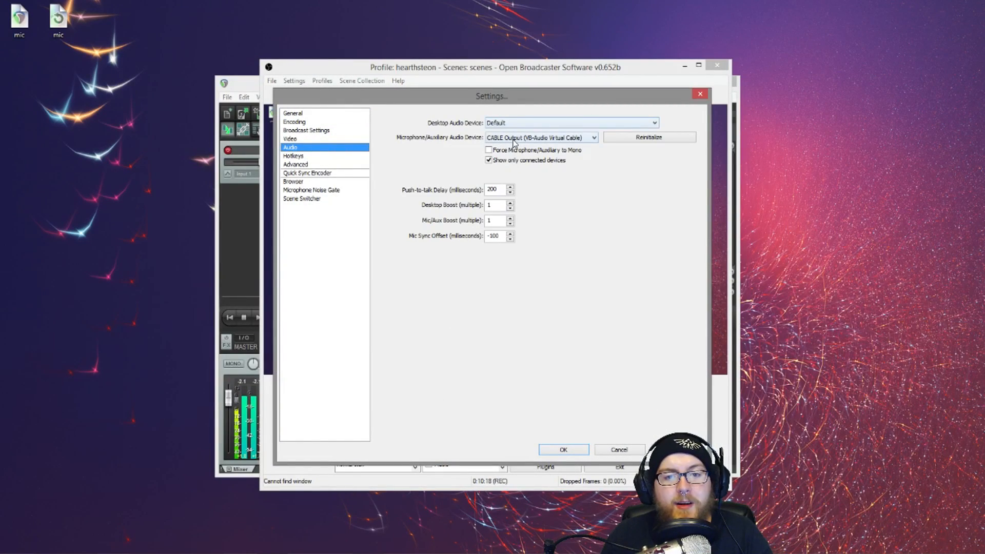
{"action": "left_click", "coordinate": [515, 139]}
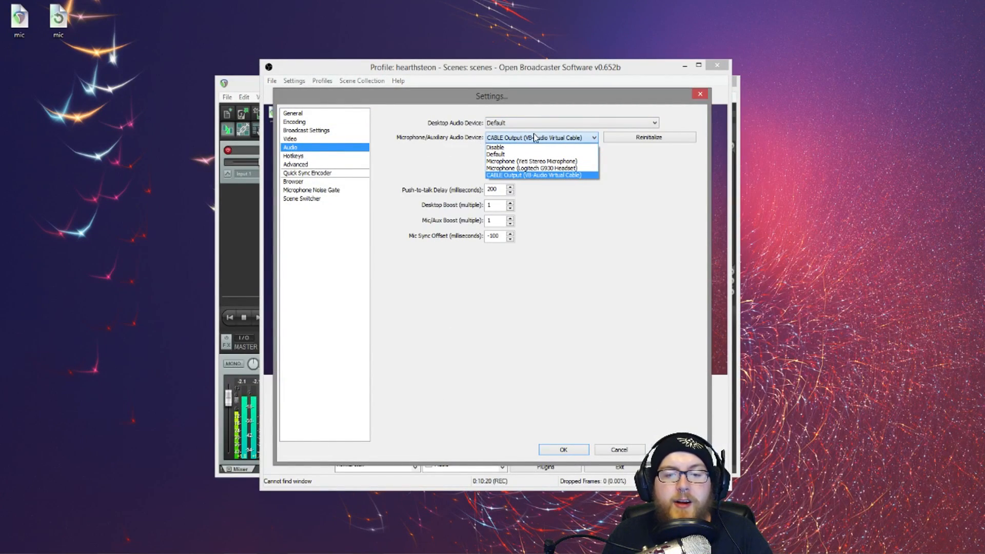
{"action": "left_click", "coordinate": [502, 176]}
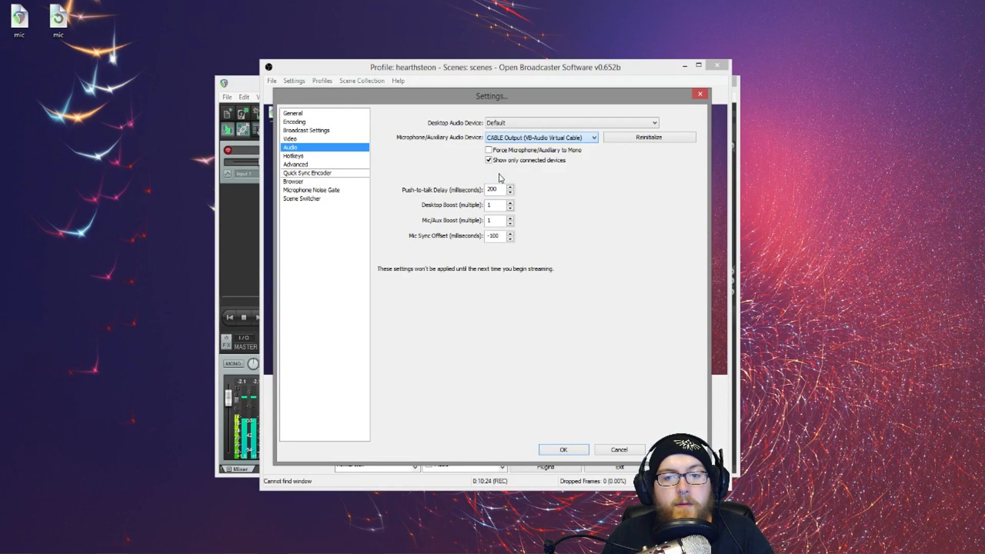
{"action": "left_click", "coordinate": [575, 451]}
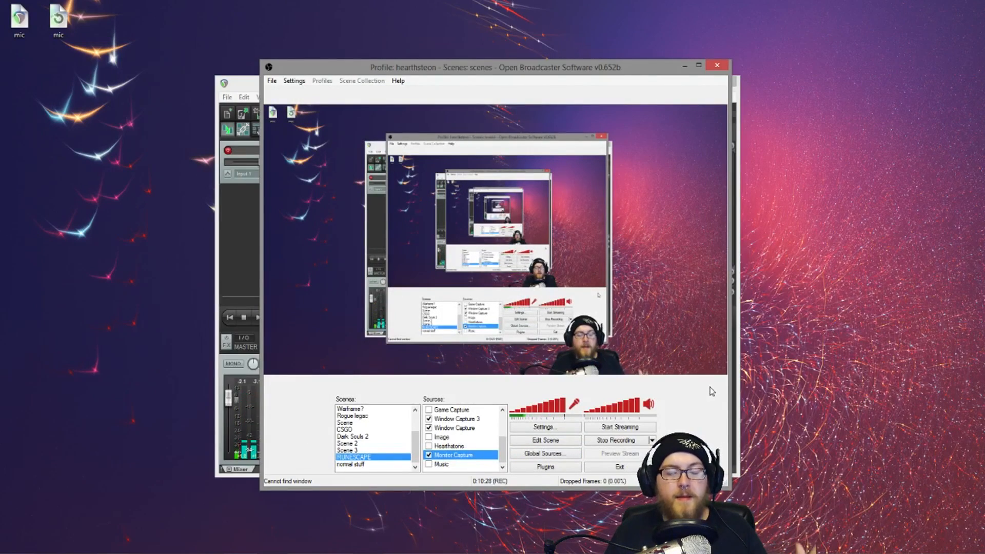
{"action": "left_click_drag", "start_coordinate": [572, 69], "coordinate": [0, 130]}
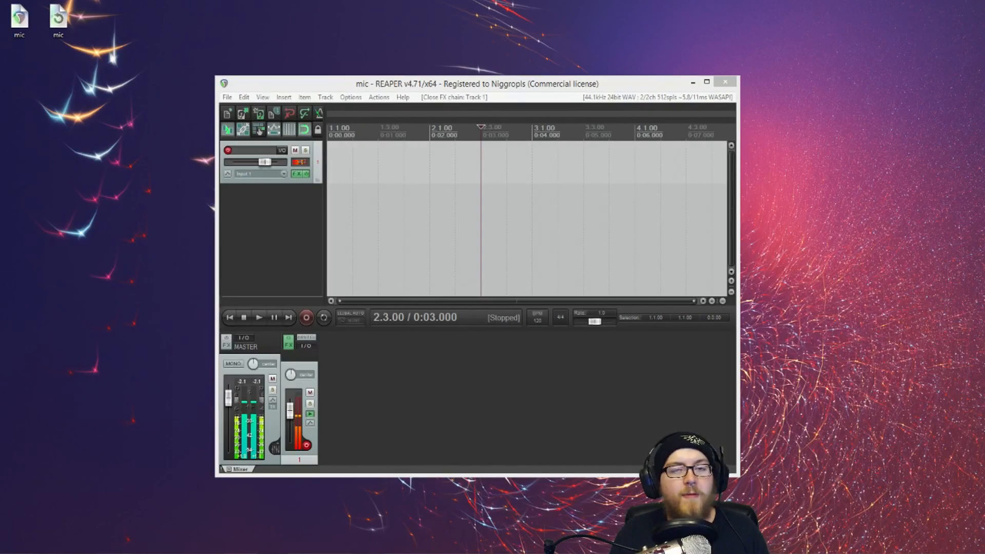